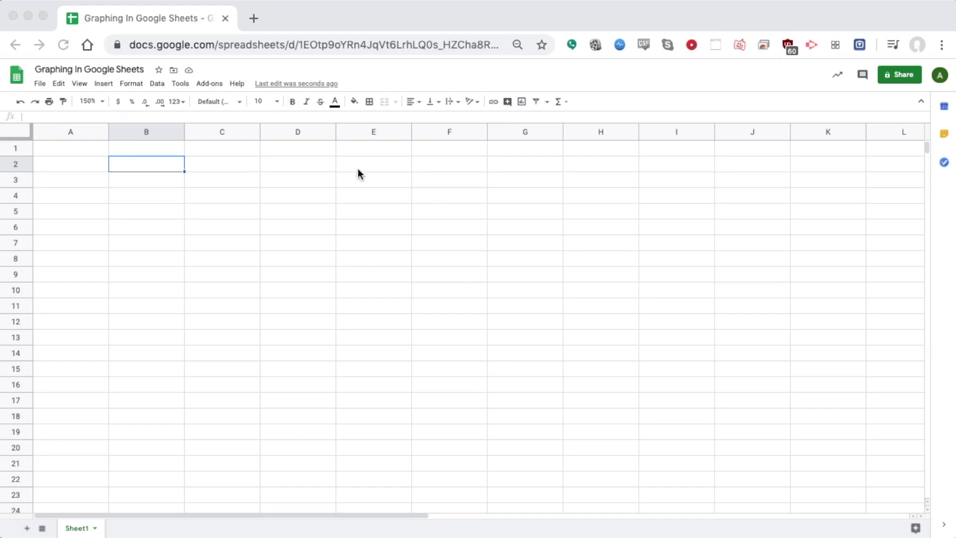
# Enter the headers People, Puzzle 1 and Puzzle 2 across B2:D2.
pyautogui.click(156, 167)
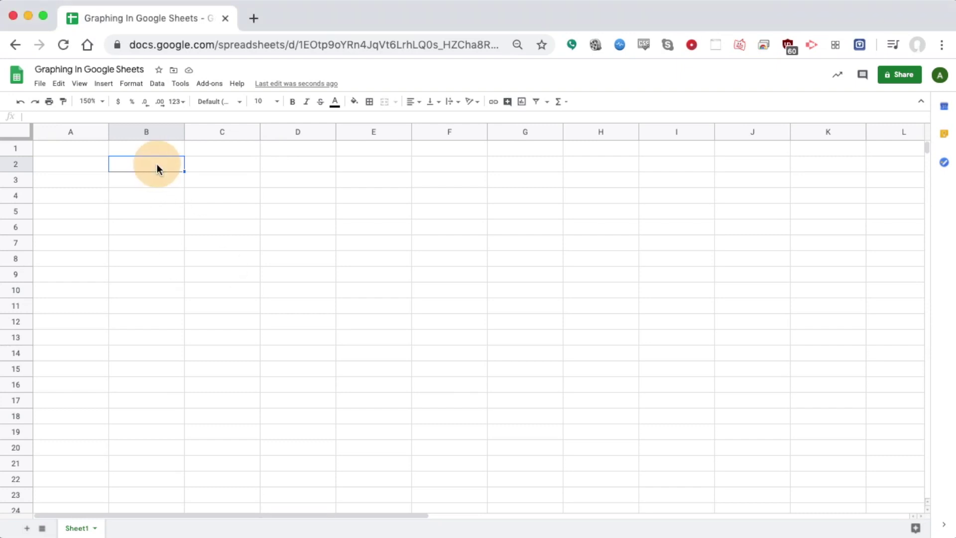
pyautogui.write('p')
pyautogui.press('BackSpace')
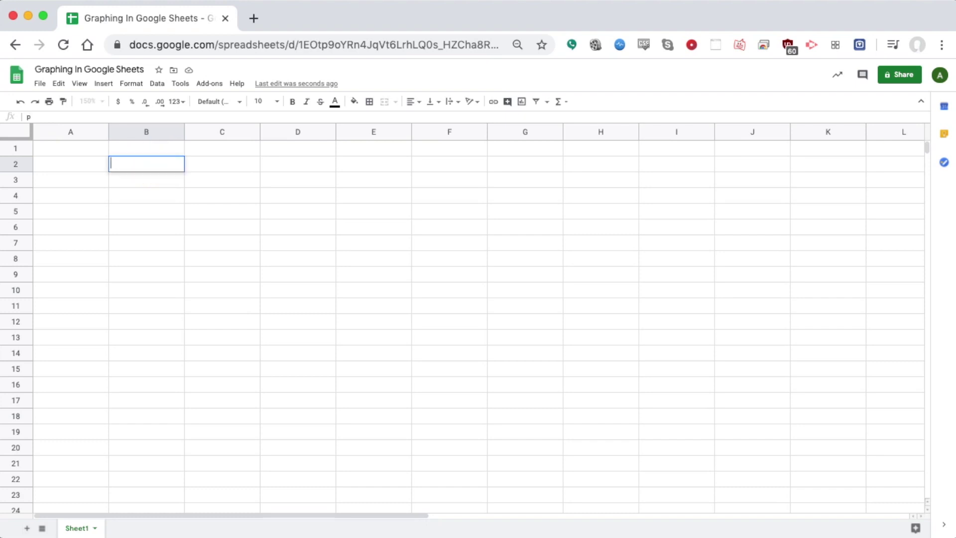
pyautogui.write('People')
pyautogui.press('Tab')
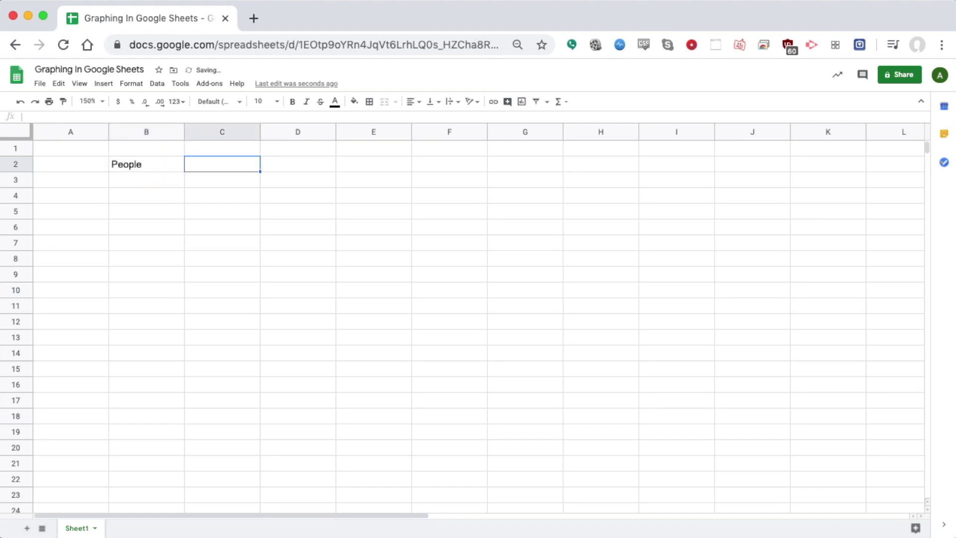
pyautogui.write('Puzzle 1')
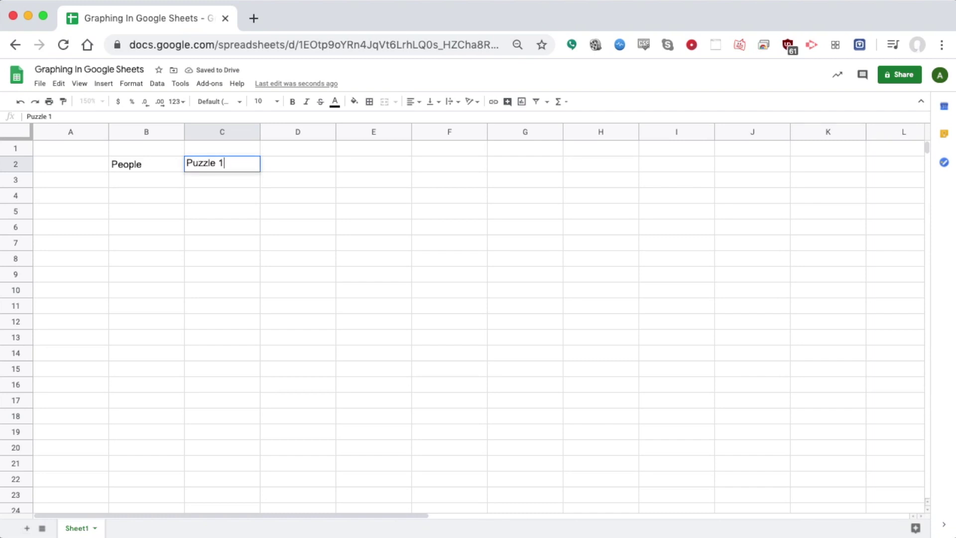
pyautogui.press('Tab')
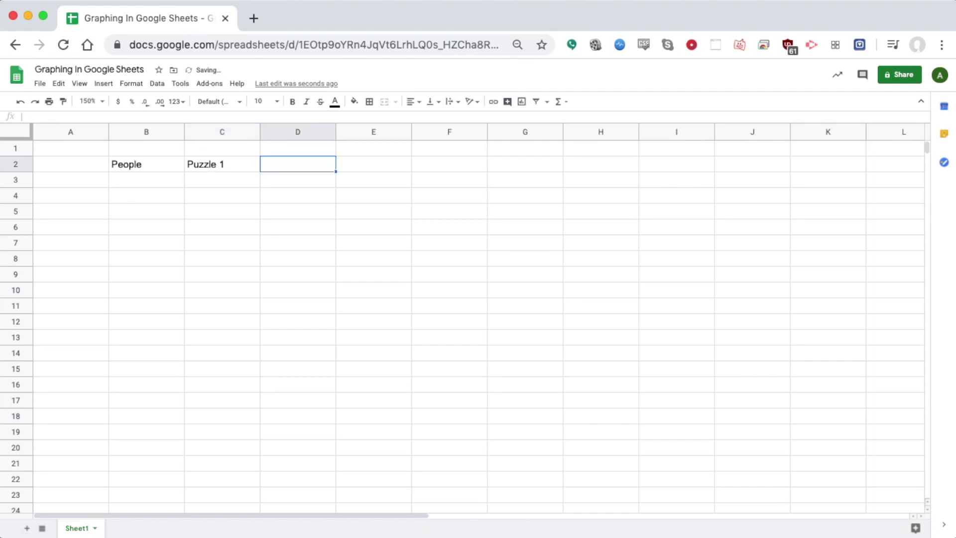
pyautogui.write('Puzzle 2')
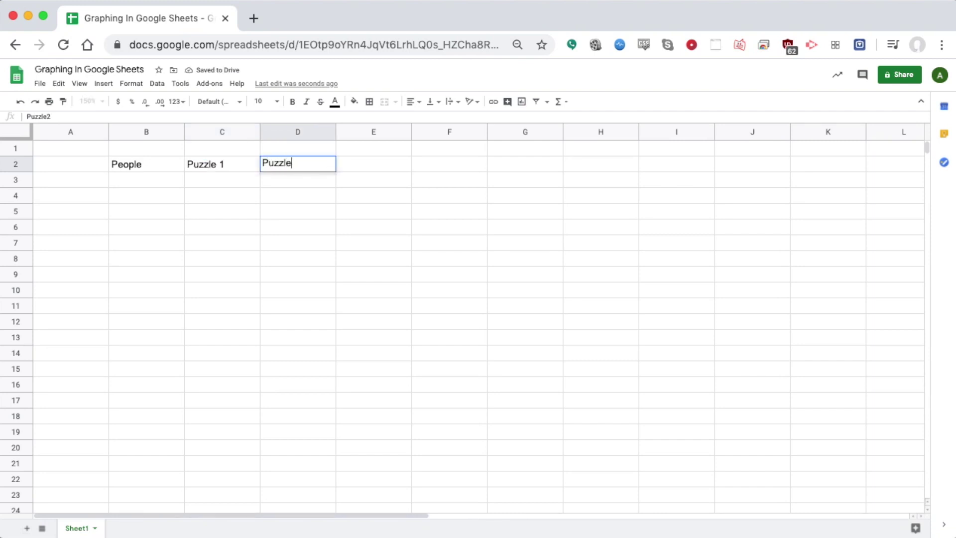
# Paste the names Jon, Bob, Frank, Bill and Griselda with their puzzle times into B3:D7.
pyautogui.click(166, 182)
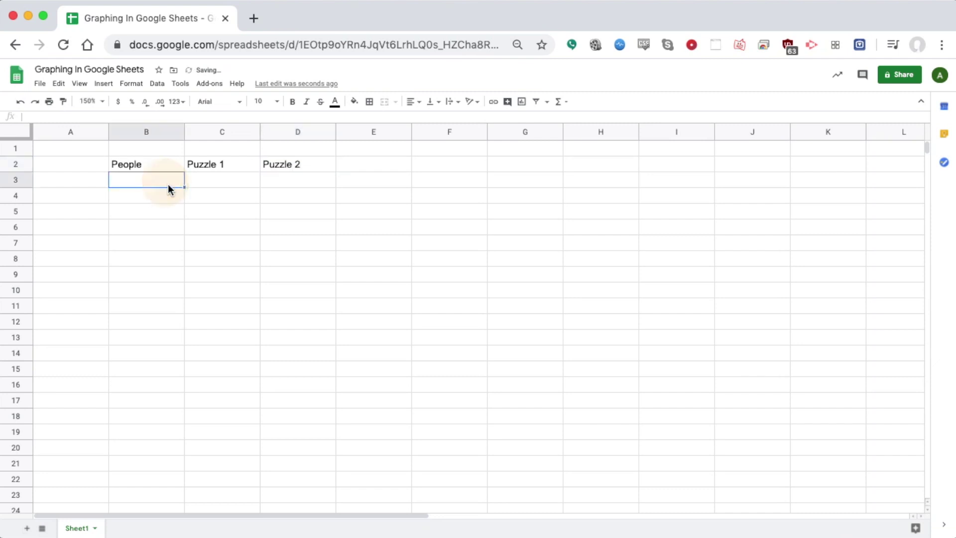
pyautogui.write('Jon\t45\t40 Bob\t30\t28 Frank\t54\t50 Bill\t78\t90 Griselda\t25\t24')
pyautogui.click(393, 226)
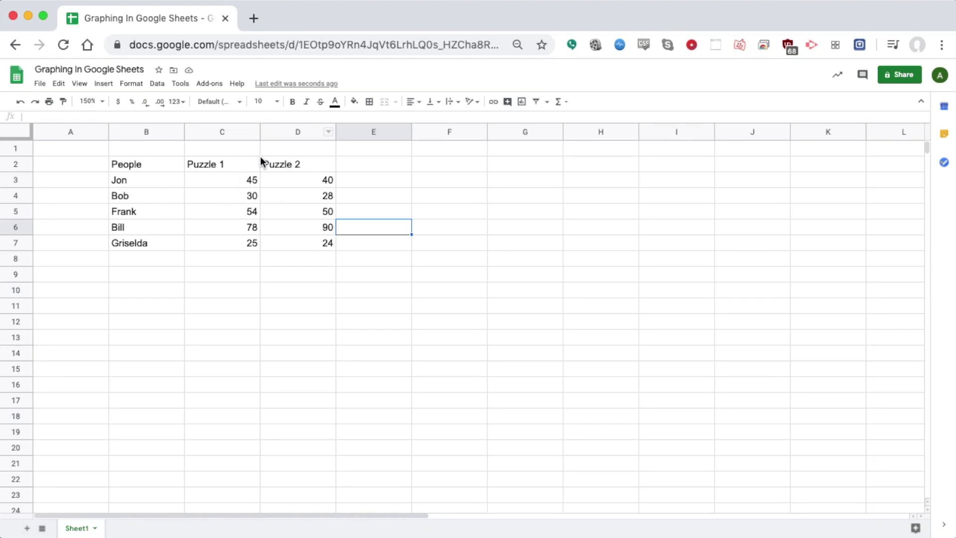
pyautogui.click(450, 226)
# Select the range B2:D7, from the People header to the last puzzle time.
pyautogui.click(152, 168)
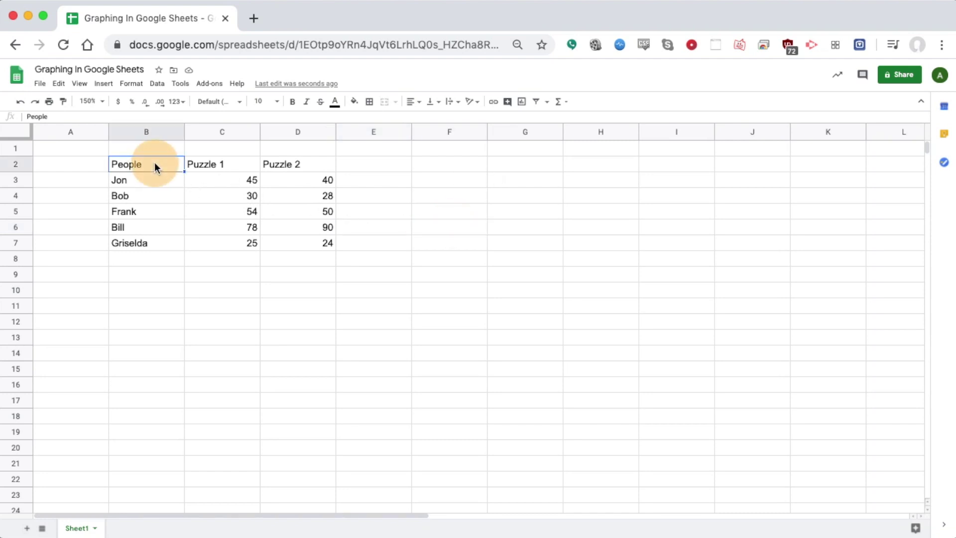
pyautogui.moveTo(154, 163); pyautogui.dragTo(296, 244)
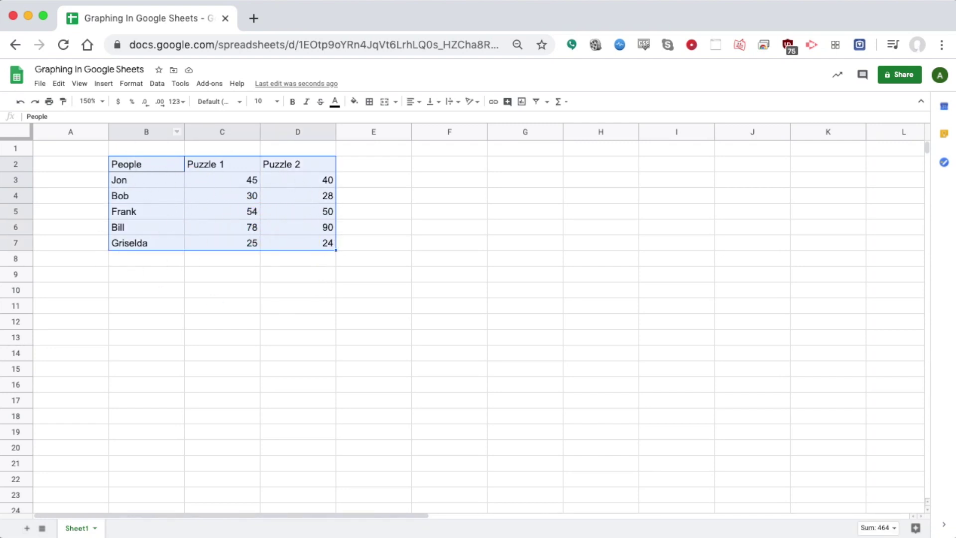
pyautogui.click(521, 102)
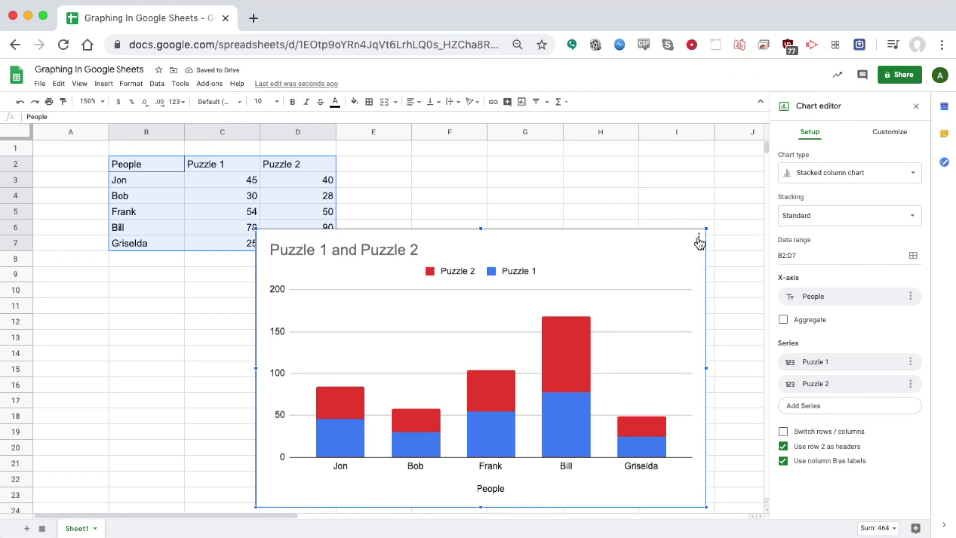
pyautogui.click(699, 241)
pyautogui.click(679, 269)
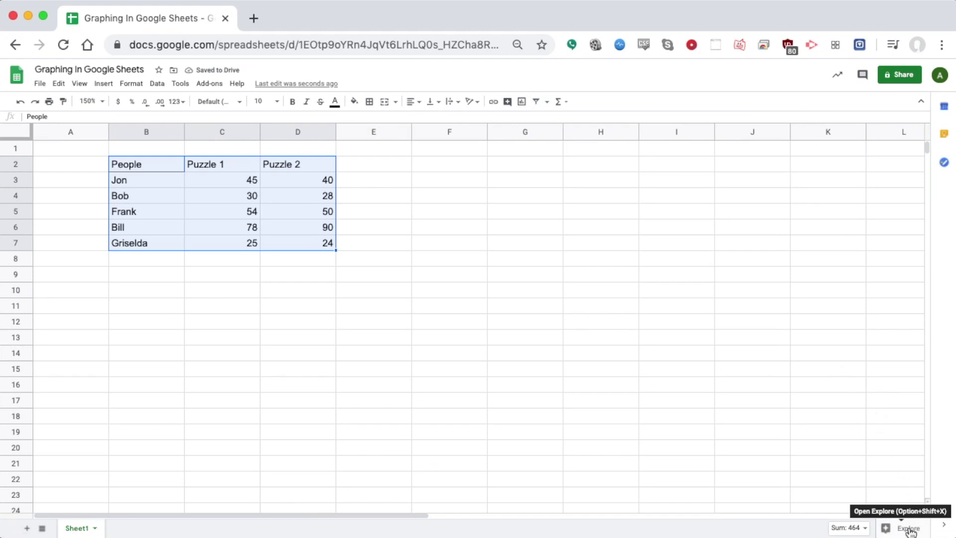
pyautogui.click(910, 529)
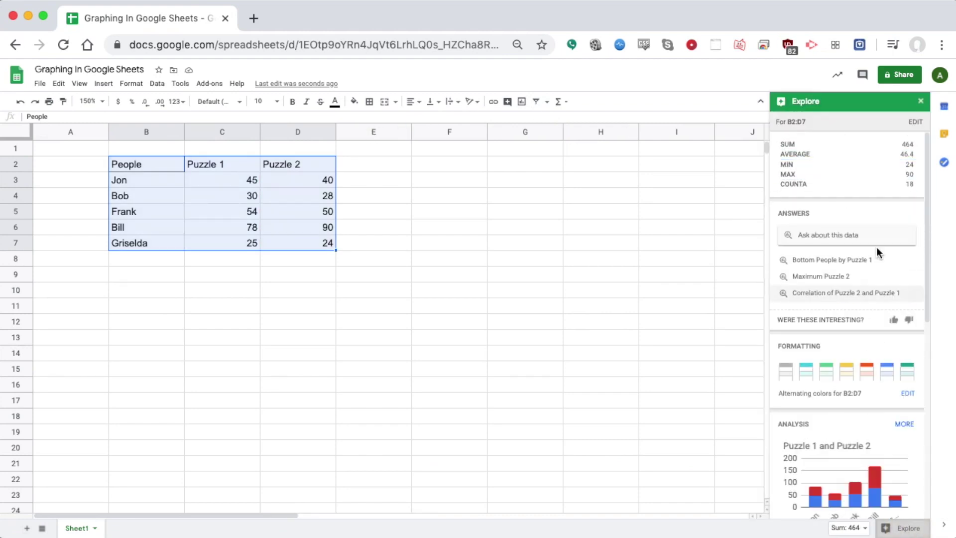
# Add Explore's suggested 'Puzzle 1 and Puzzle 2' stacked column chart beside the table.
pyautogui.scroll(-8, 839, 178)
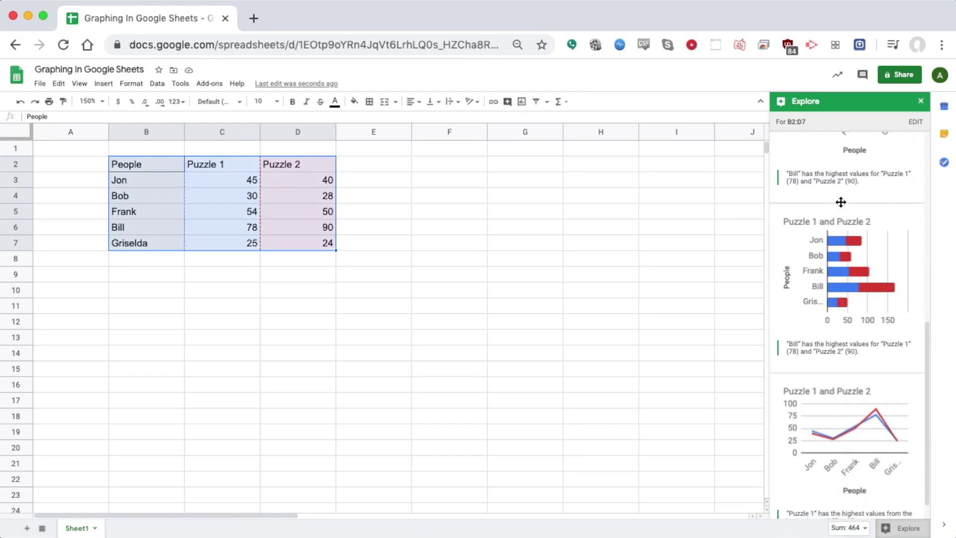
pyautogui.scroll(3, 839, 199)
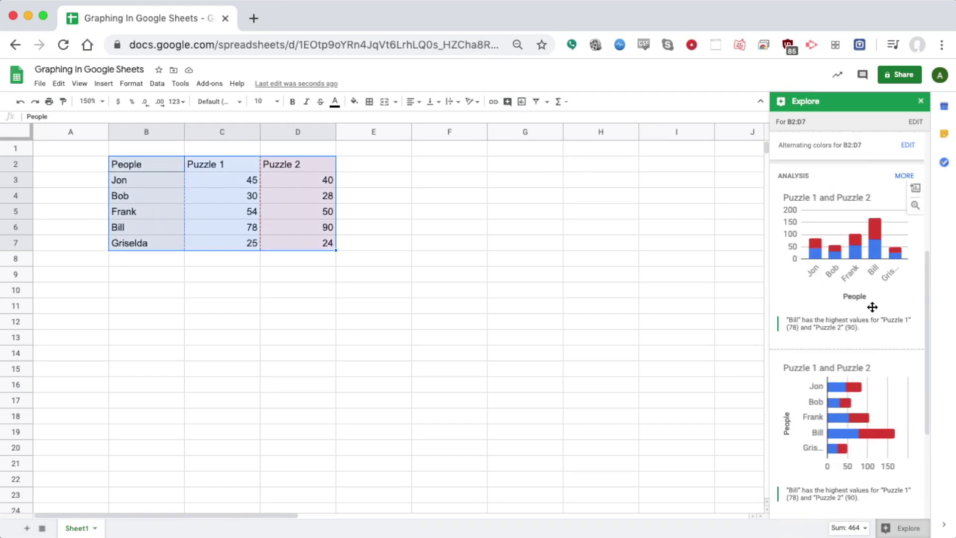
pyautogui.scroll(-2, 871, 306)
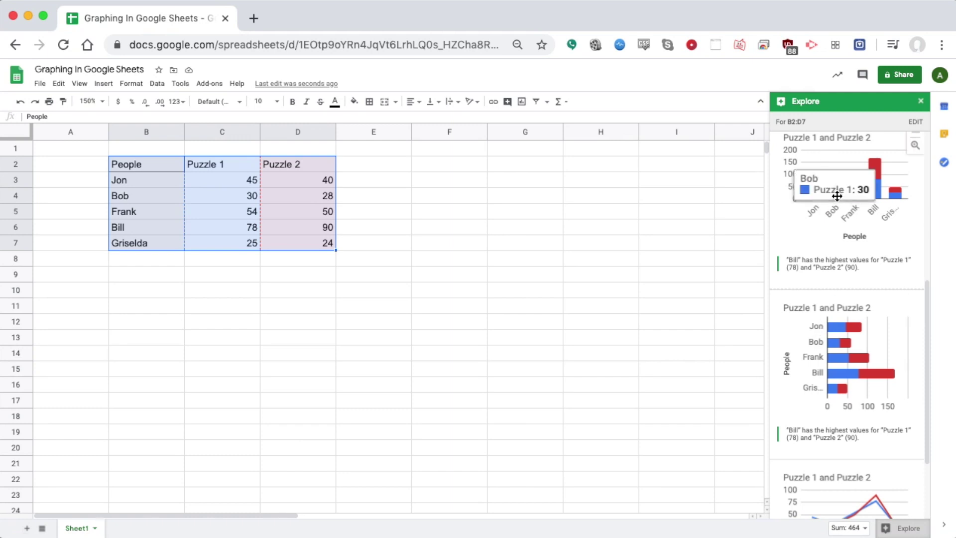
pyautogui.scroll(1, 836, 194)
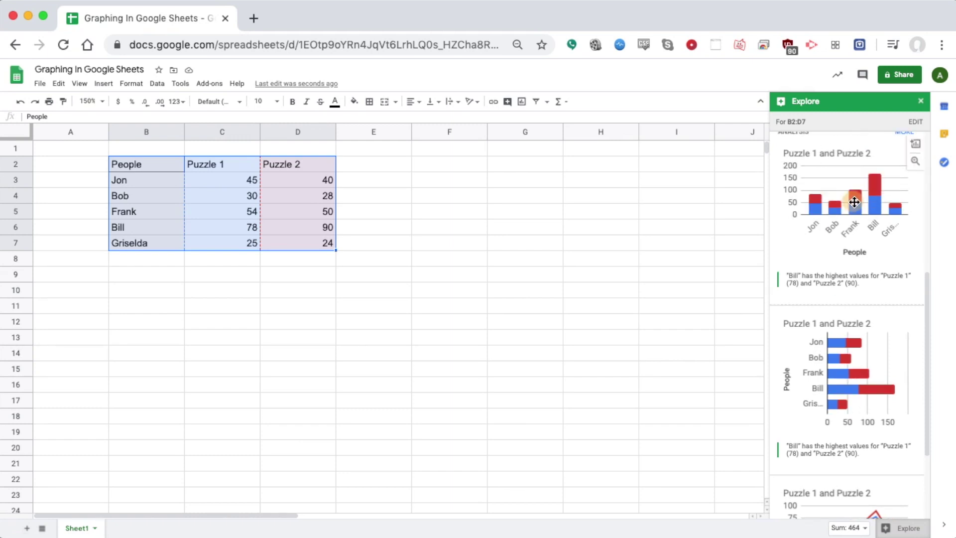
pyautogui.moveTo(855, 199); pyautogui.dragTo(416, 264)
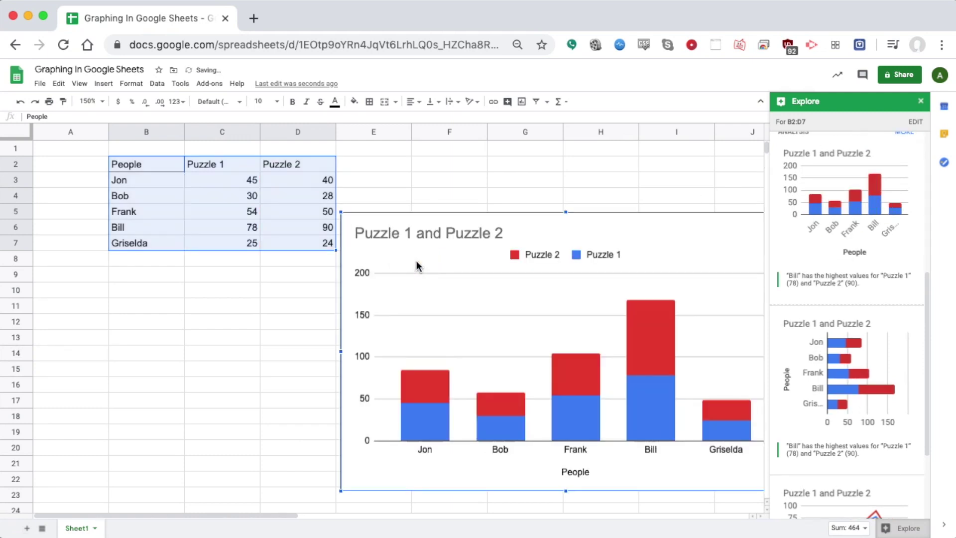
pyautogui.moveTo(534, 226); pyautogui.dragTo(470, 196)
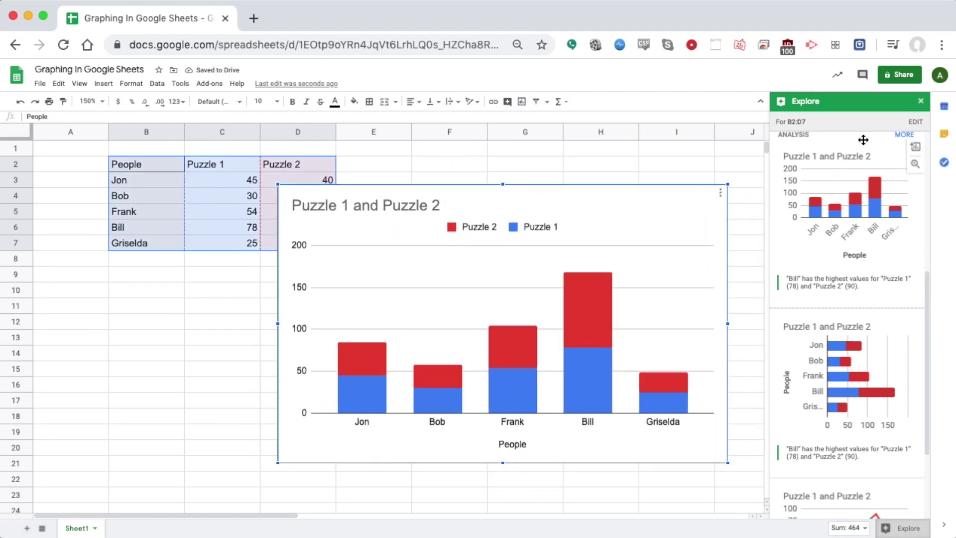
# Change the chart's type from stacked column to a regular Column chart in the Chart editor.
pyautogui.click(921, 101)
pyautogui.click(657, 212)
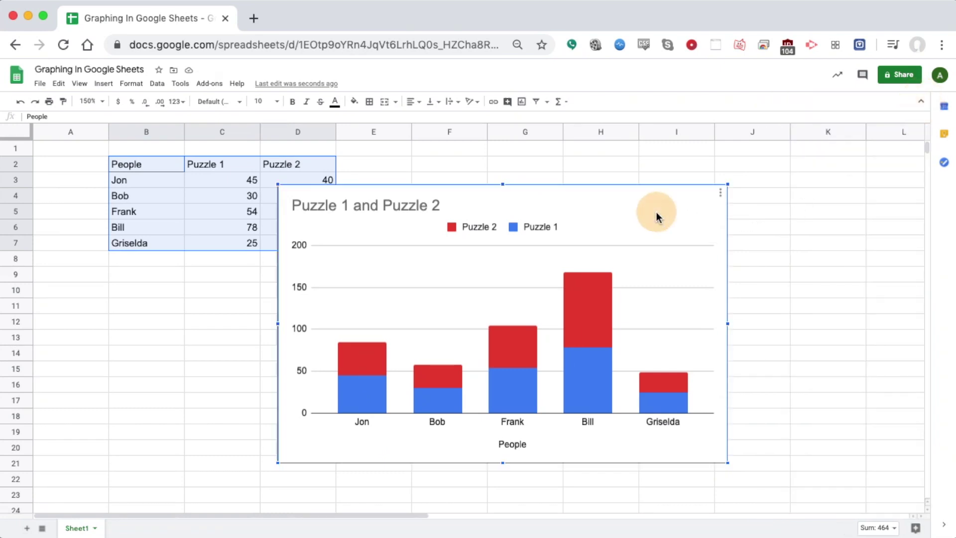
pyautogui.click(721, 199)
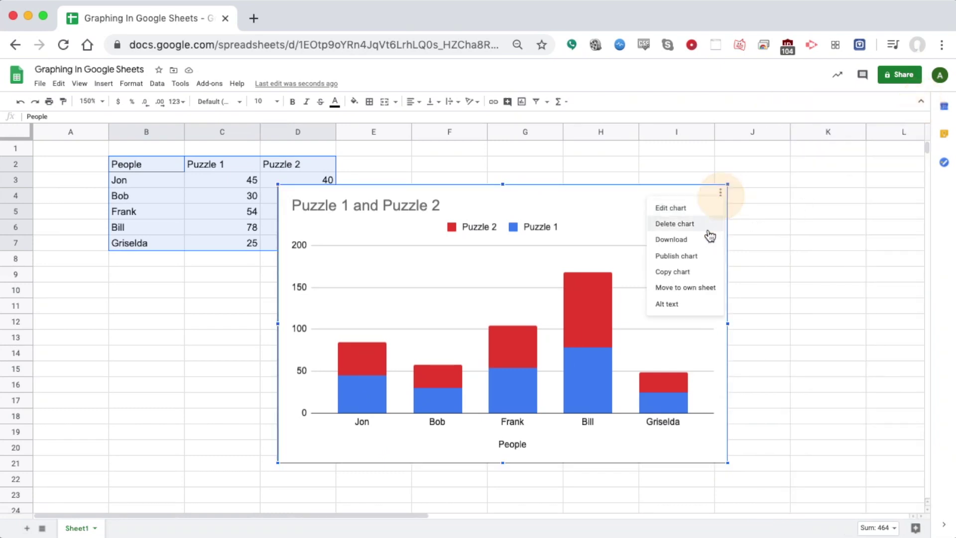
pyautogui.click(690, 215)
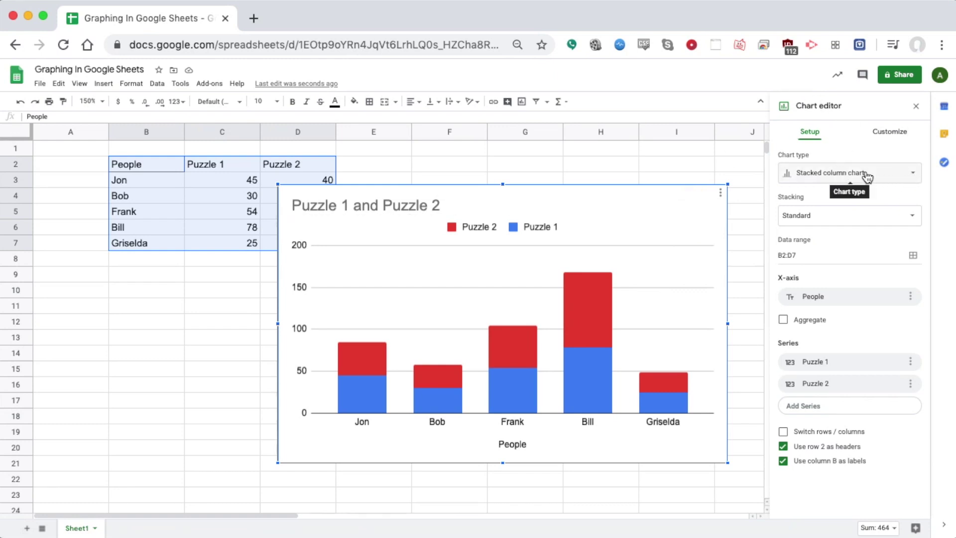
pyautogui.click(911, 179)
pyautogui.scroll(-4, 850, 228)
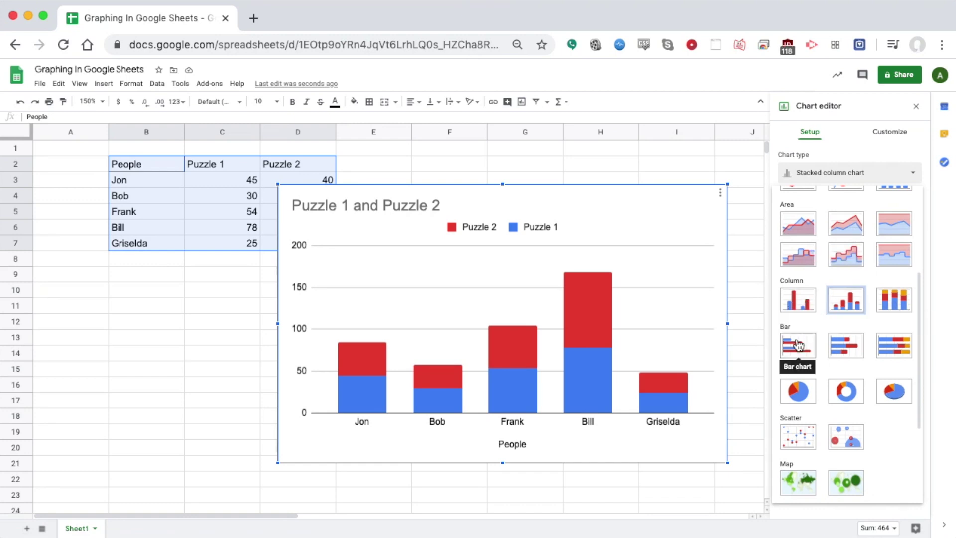
pyautogui.click(802, 309)
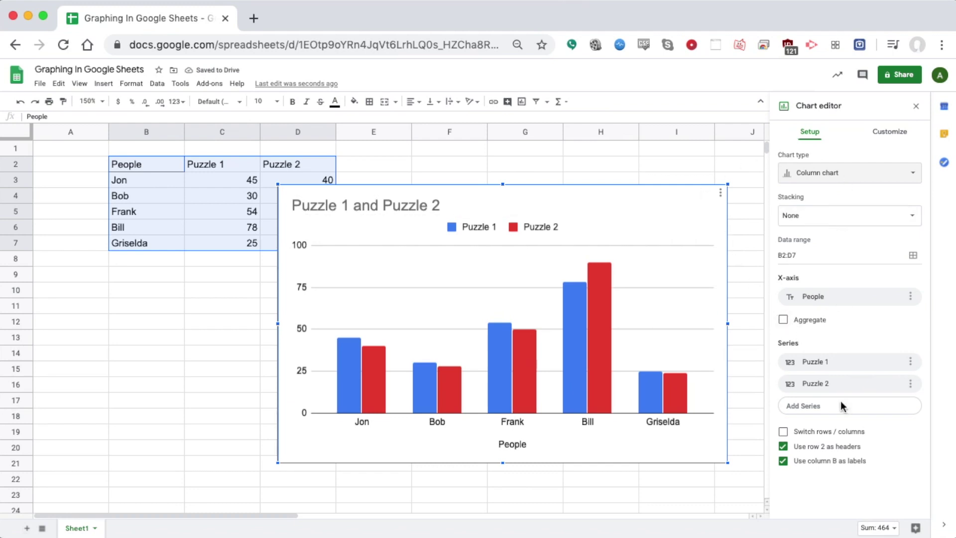
pyautogui.click(784, 432)
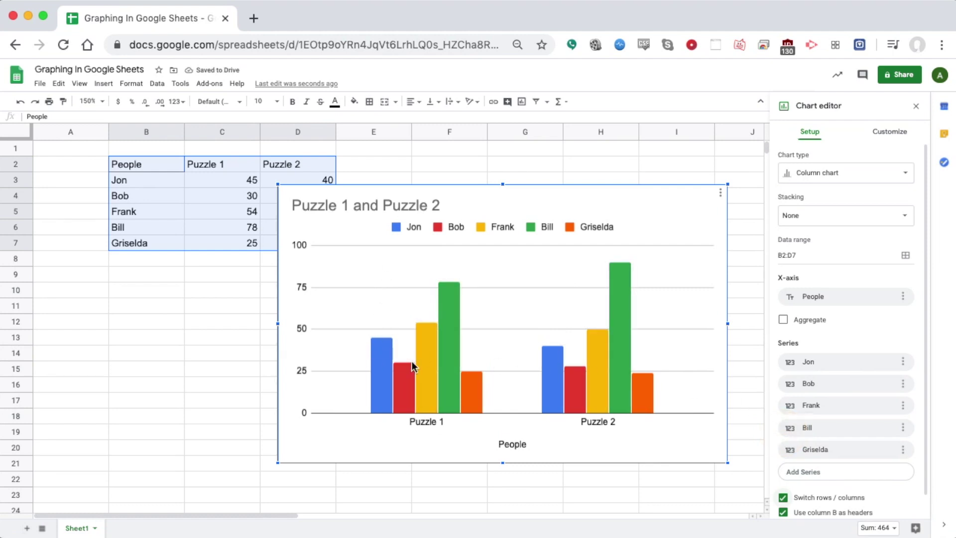
pyautogui.click(784, 498)
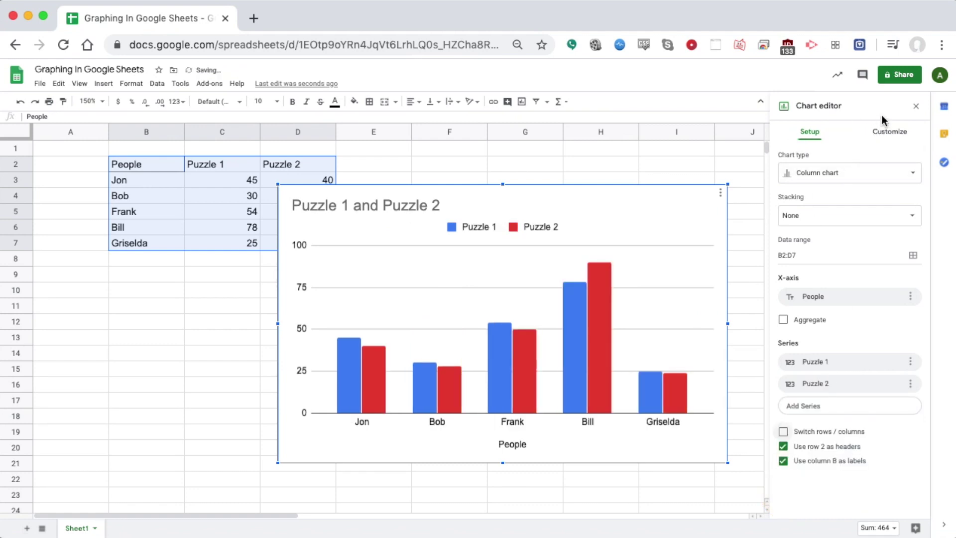
pyautogui.click(890, 135)
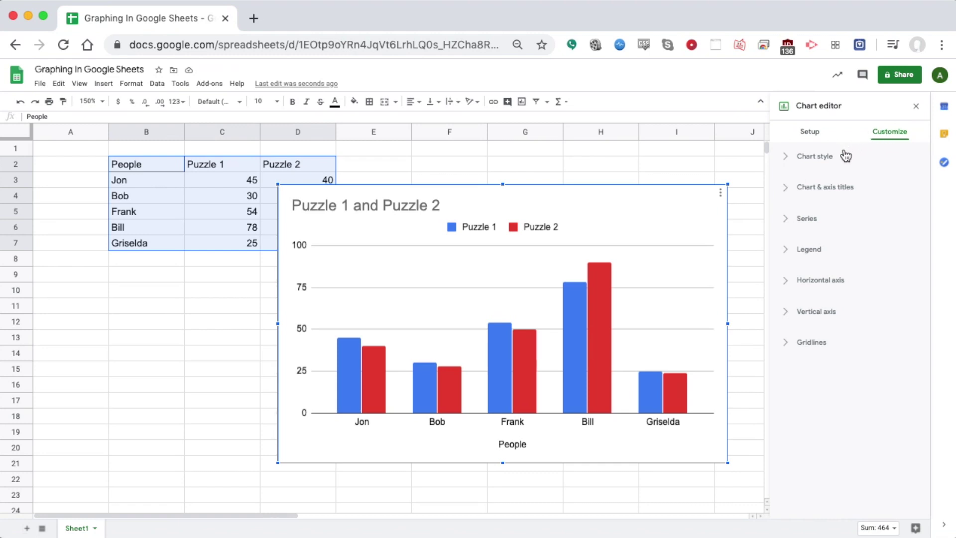
# Set the chart style font to Tahoma and make the column chart 3D.
pyautogui.click(821, 159)
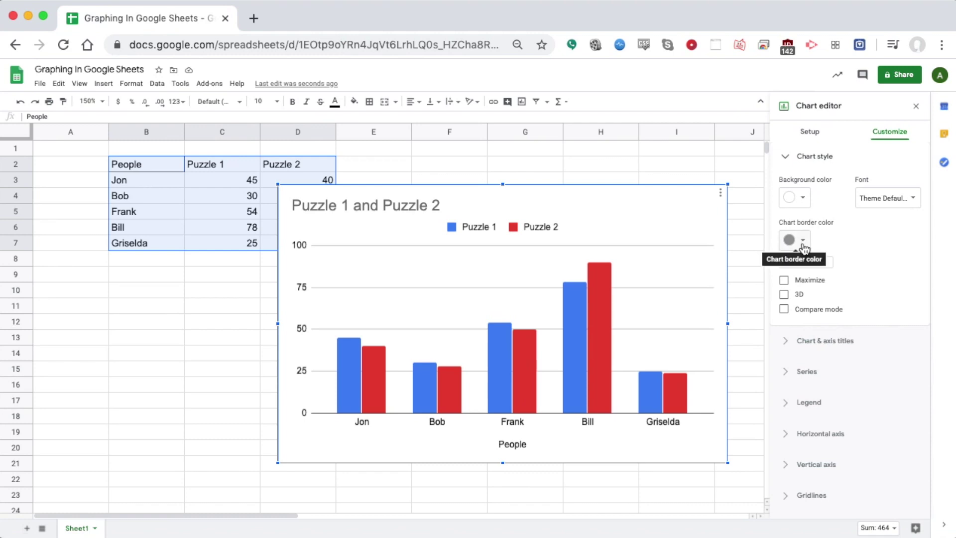
pyautogui.click(913, 199)
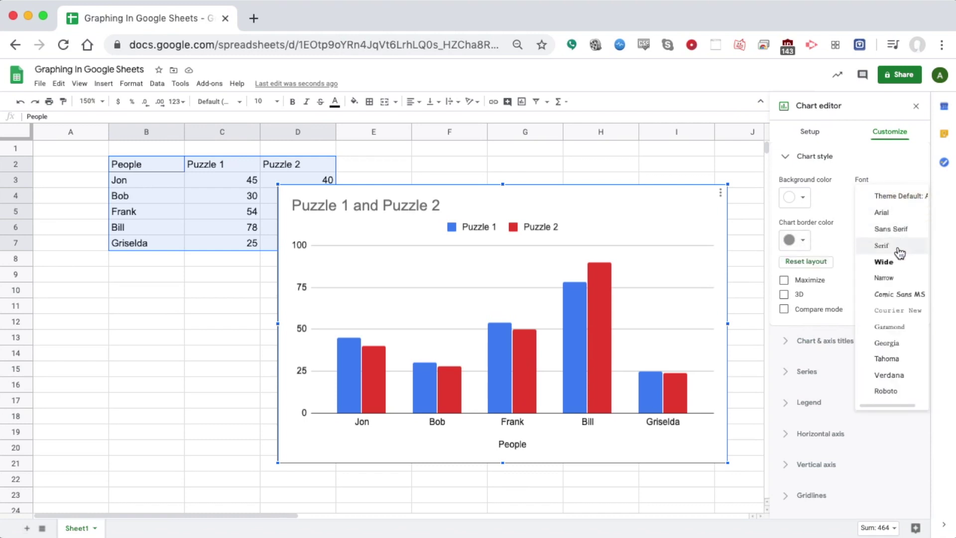
pyautogui.click(895, 365)
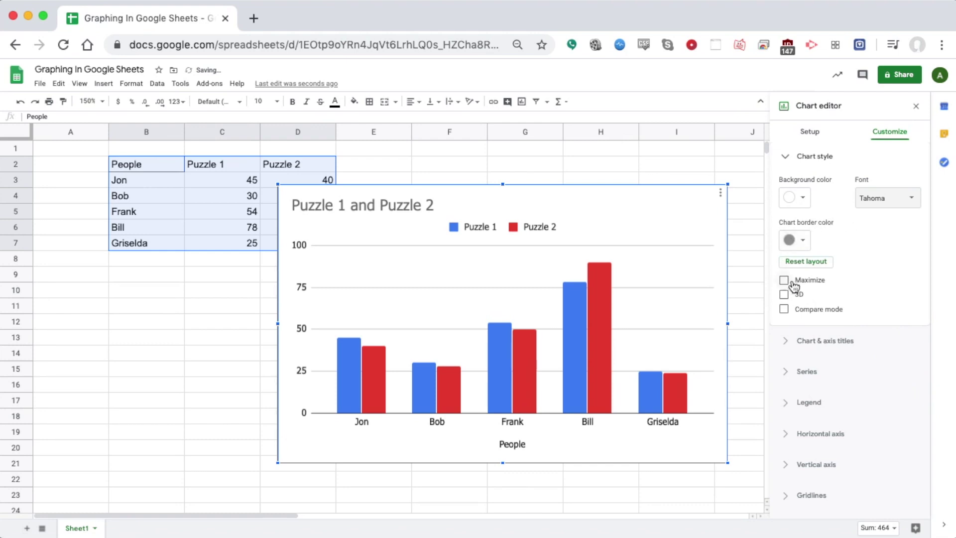
pyautogui.click(784, 295)
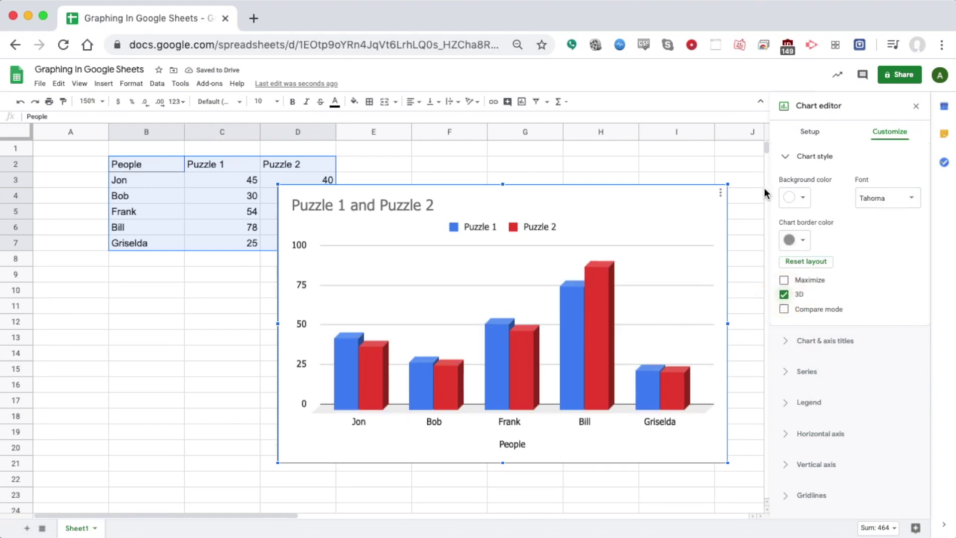
pyautogui.click(787, 158)
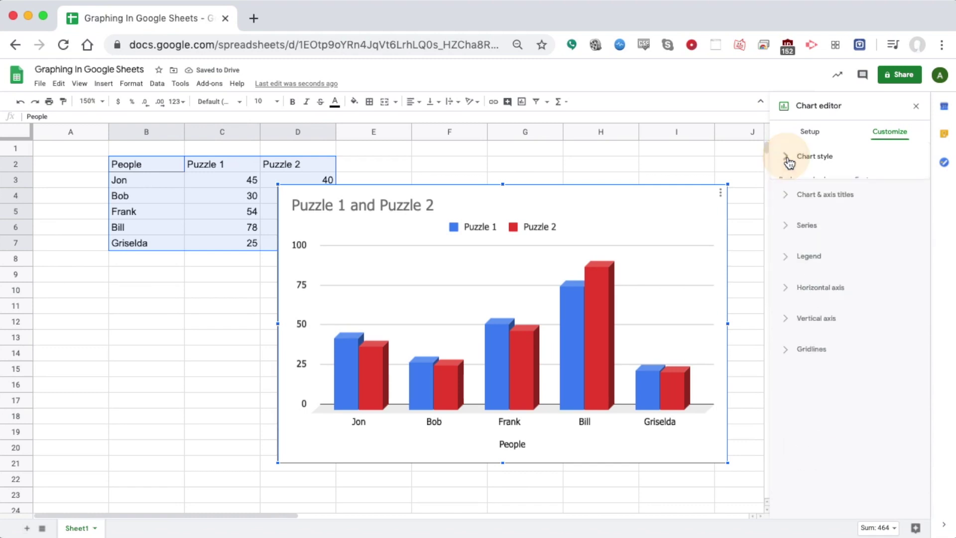
pyautogui.click(785, 190)
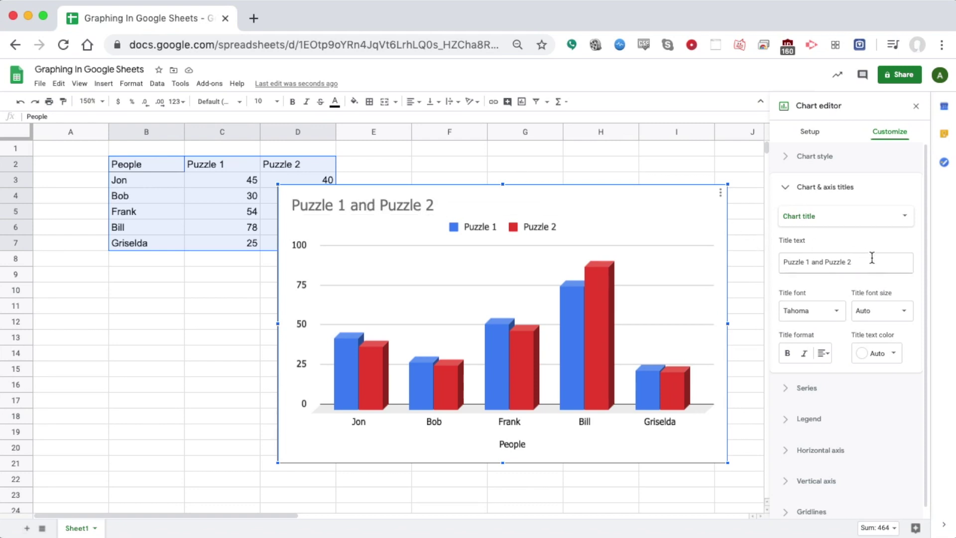
# Title the chart 'Time To Solve Puzzles' and the vertical axis 'Time in Seconds'.
pyautogui.moveTo(870, 260); pyautogui.dragTo(755, 261)
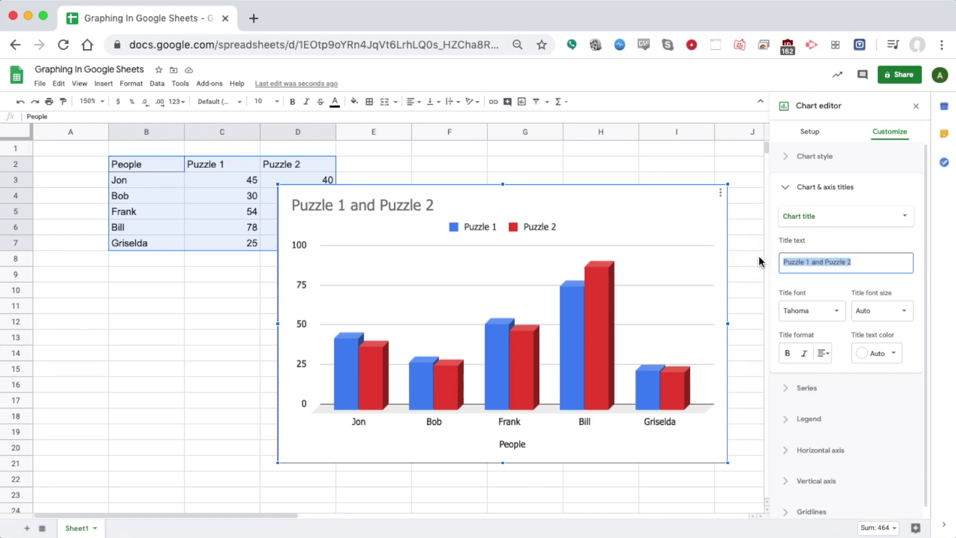
pyautogui.write('Time To S')
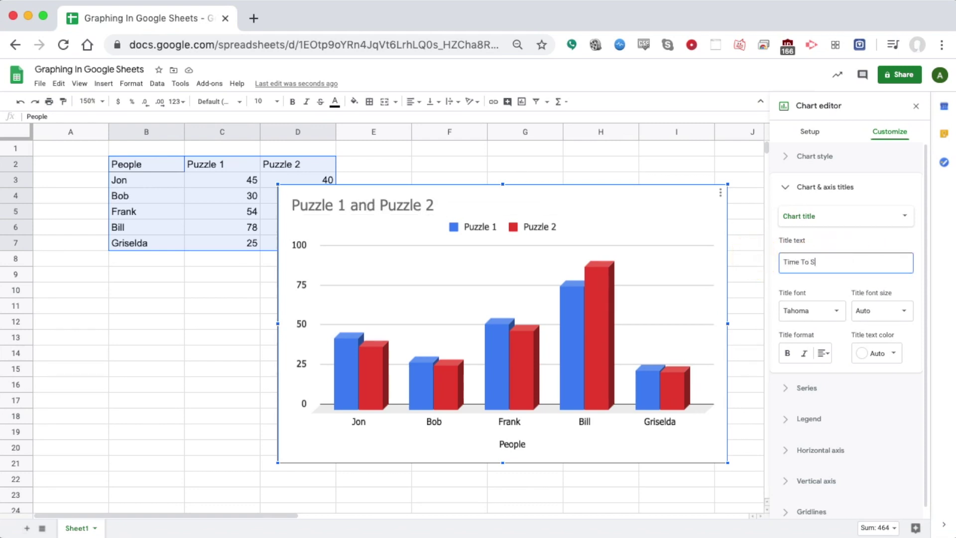
pyautogui.write('olve Puzzles')
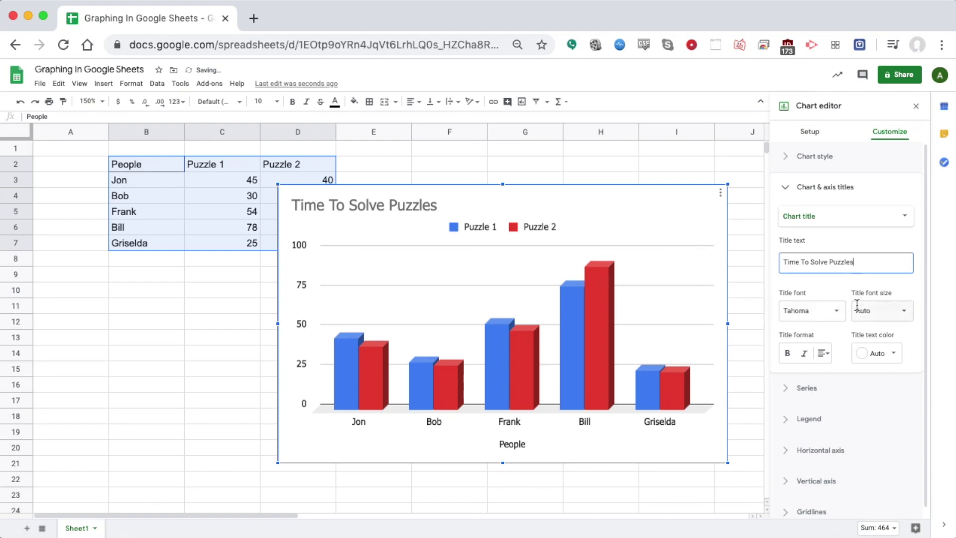
pyautogui.click(908, 220)
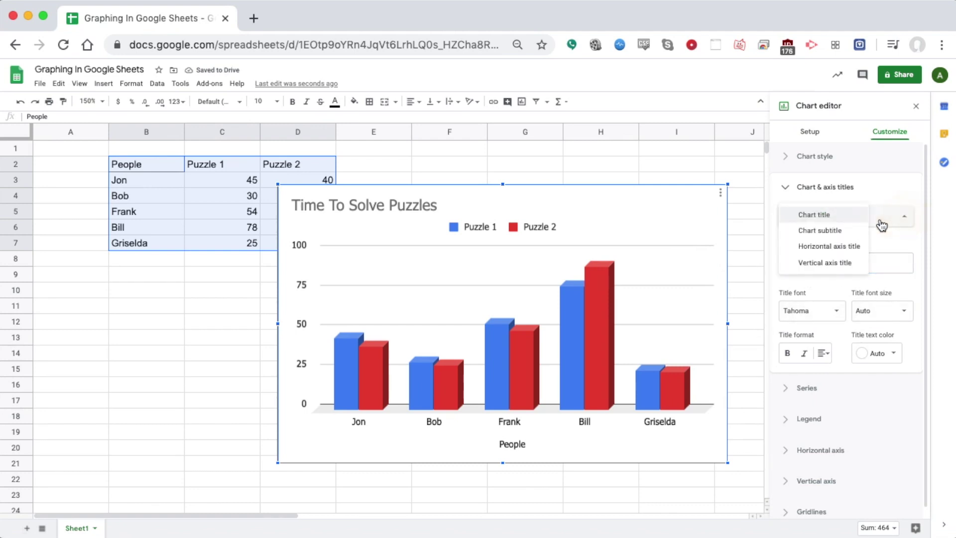
pyautogui.click(825, 260)
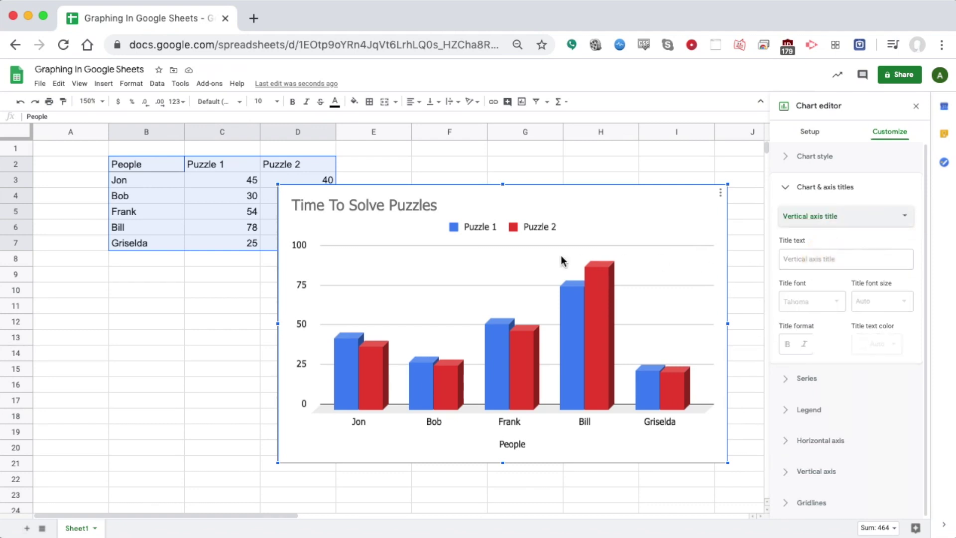
pyautogui.click(832, 259)
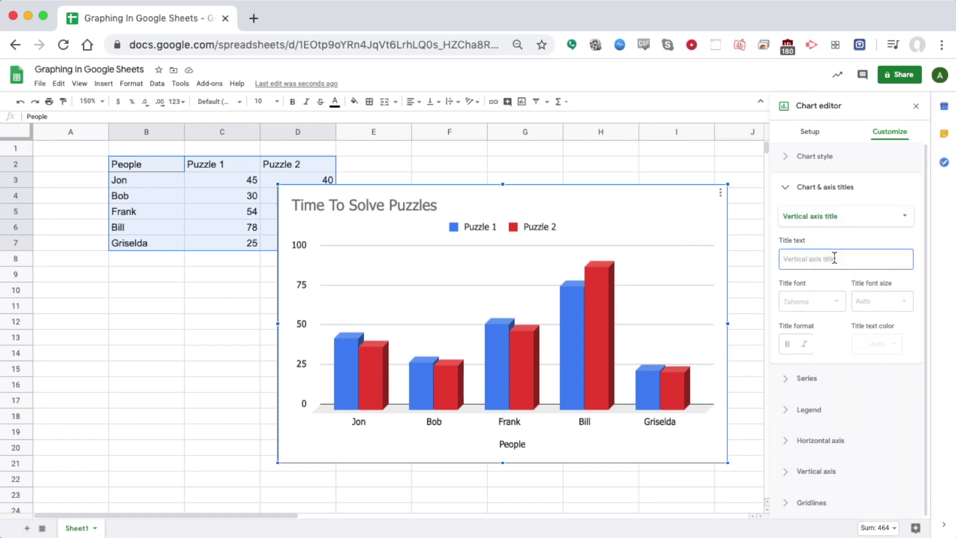
pyautogui.write('Time in Seconds')
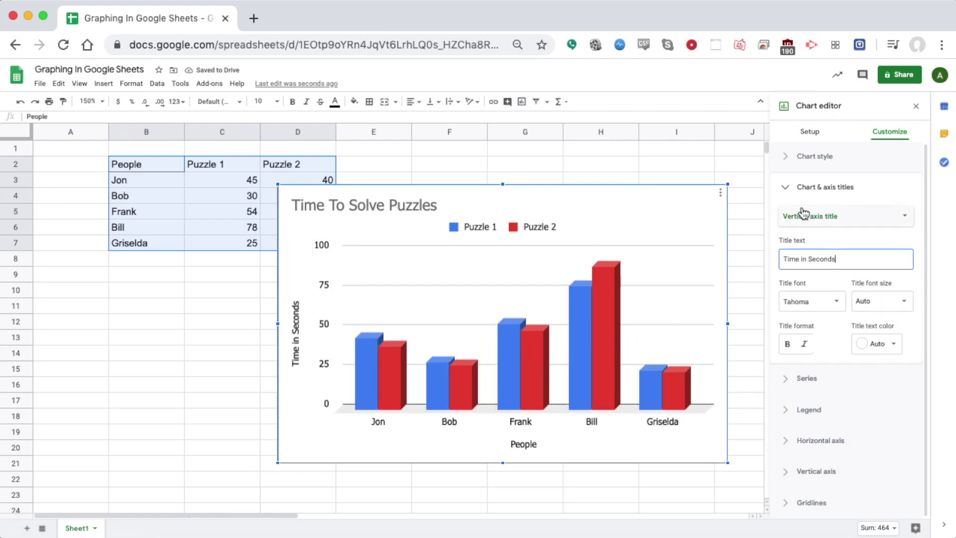
# Turn on data labels for all chart series.
pyautogui.click(786, 192)
pyautogui.click(788, 219)
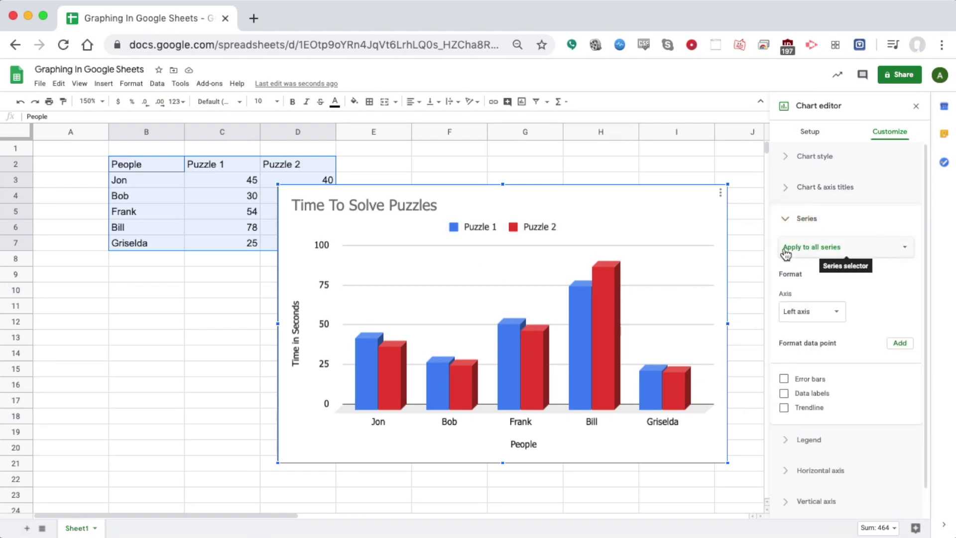
pyautogui.click(899, 253)
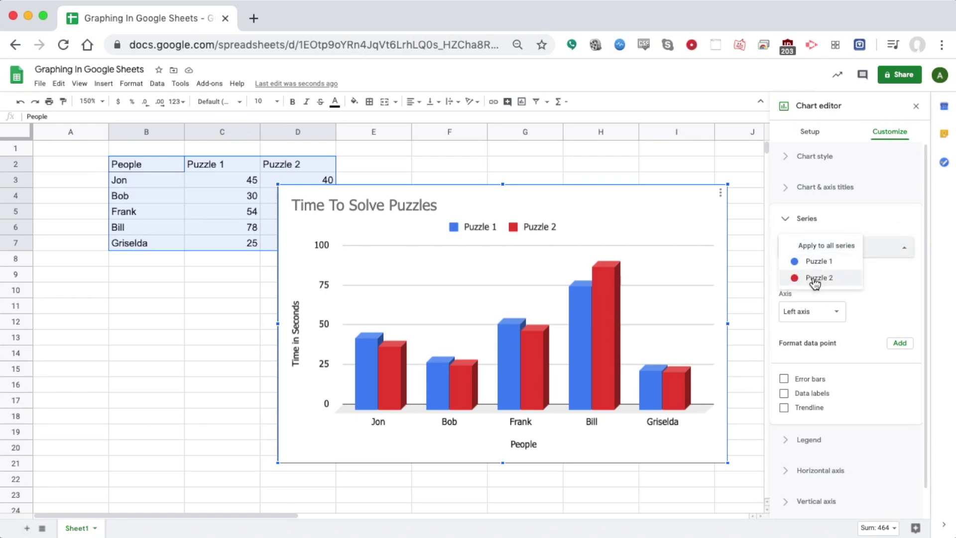
pyautogui.click(827, 246)
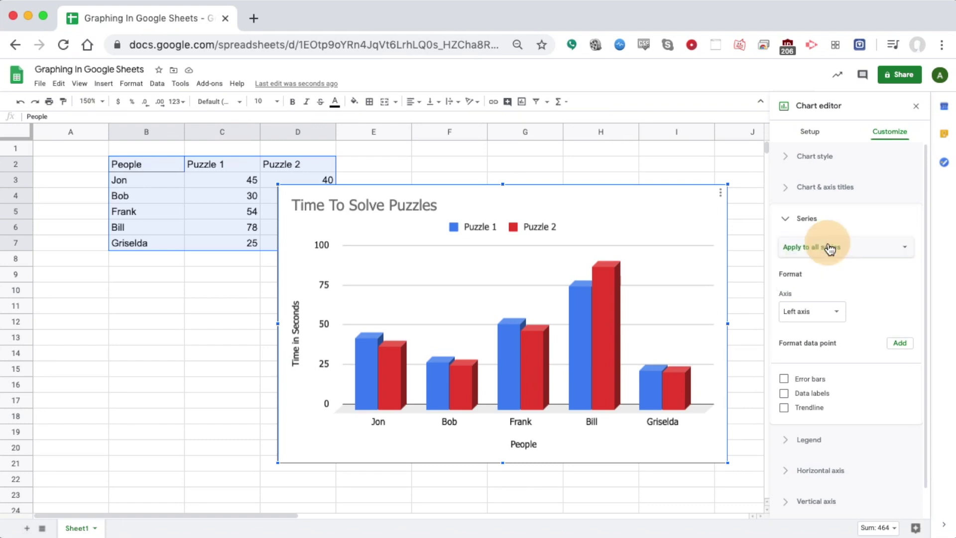
pyautogui.click(784, 393)
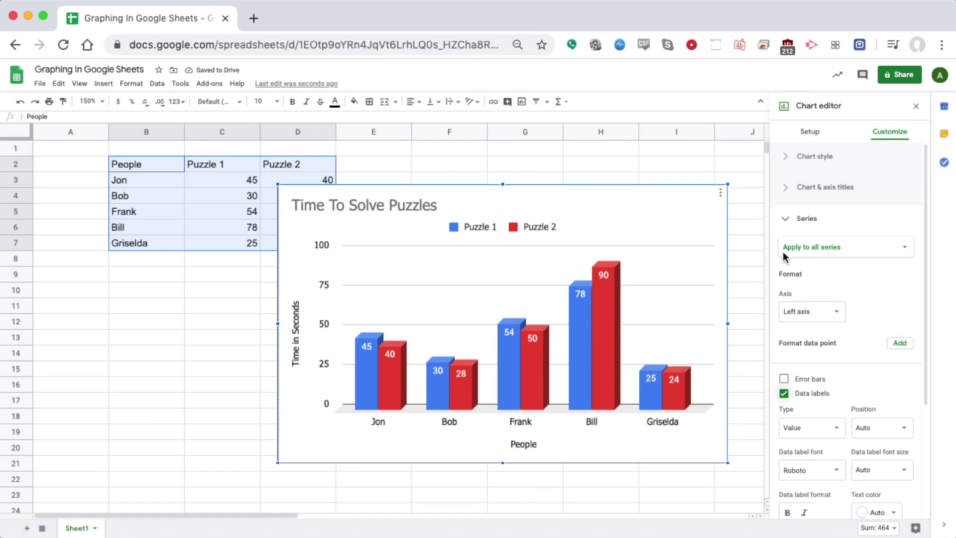
# Colour the Puzzle 1 bars light purple and the Puzzle 2 bars light orange.
pyautogui.click(904, 248)
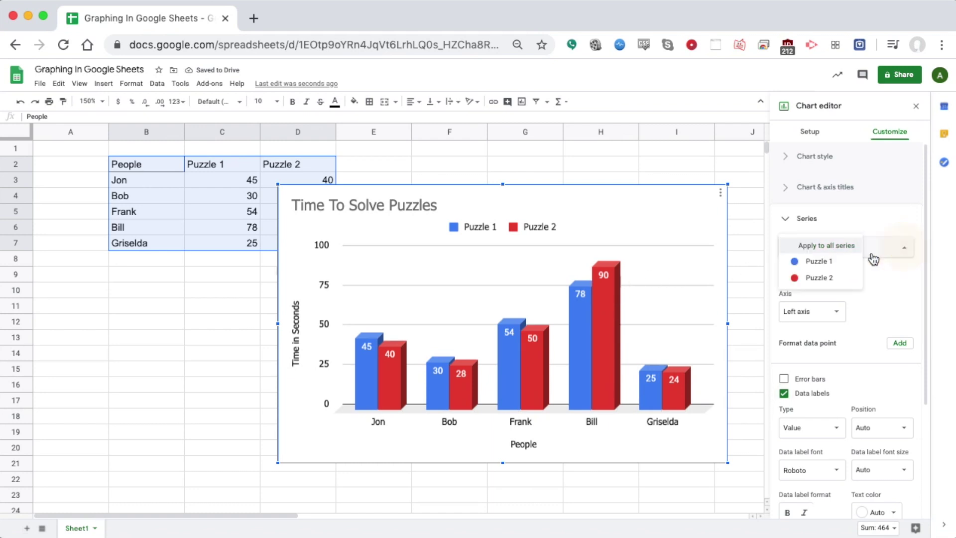
pyautogui.click(827, 261)
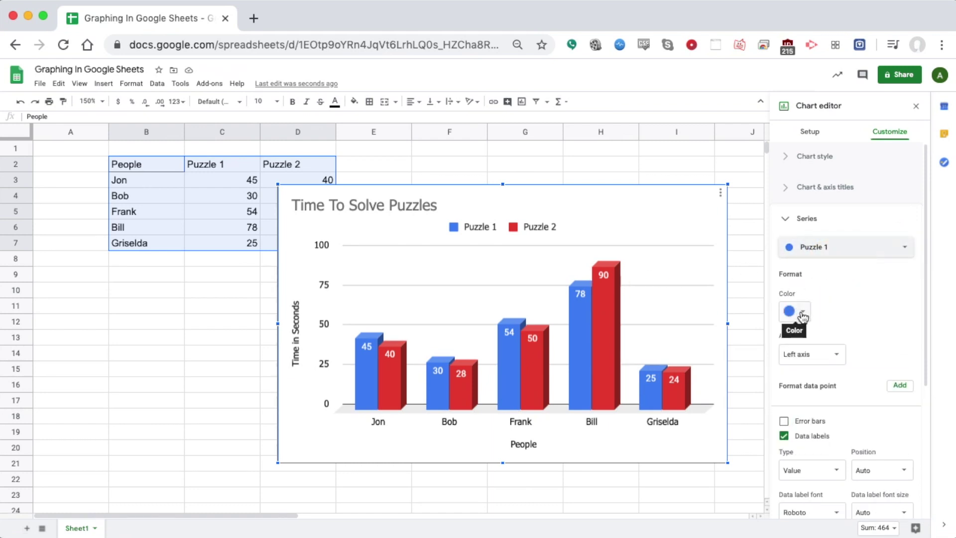
pyautogui.click(799, 313)
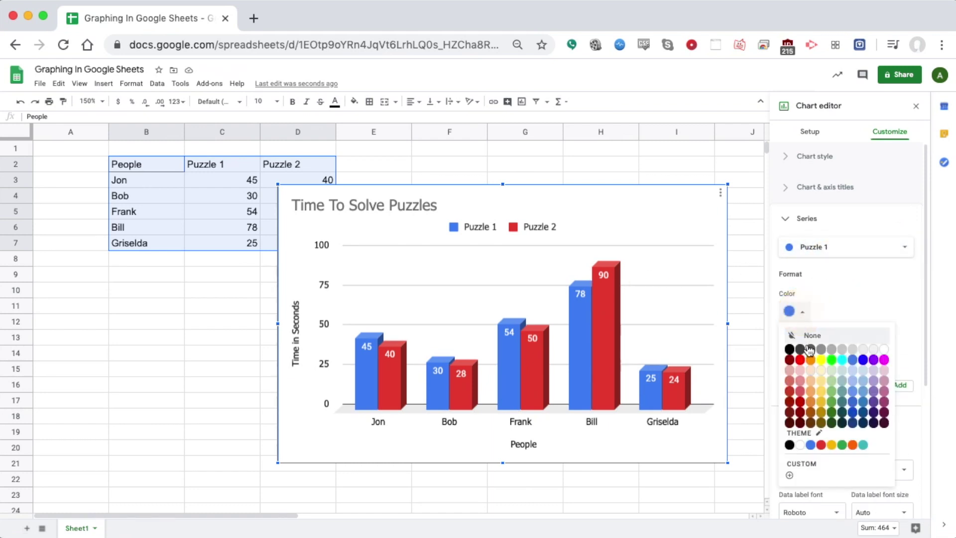
pyautogui.click(876, 378)
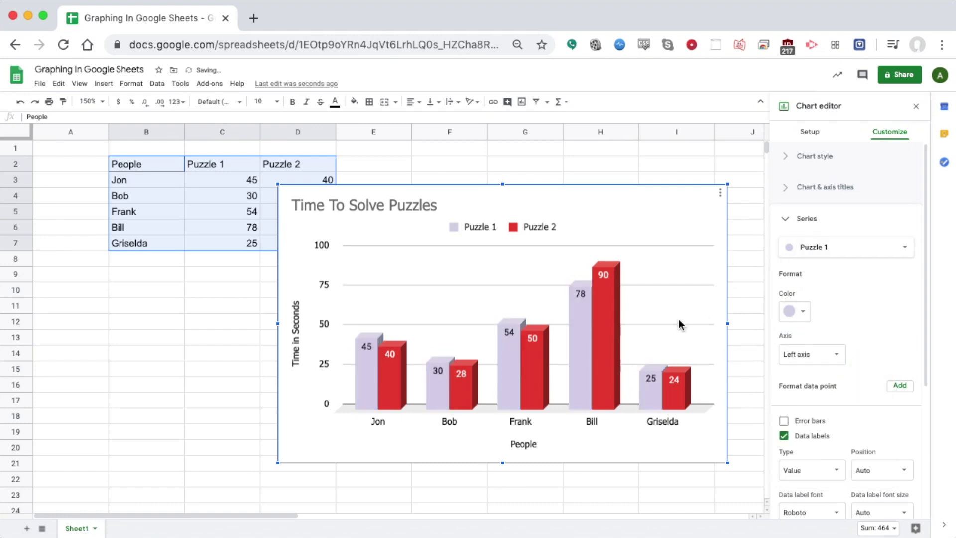
pyautogui.click(817, 249)
pyautogui.click(819, 259)
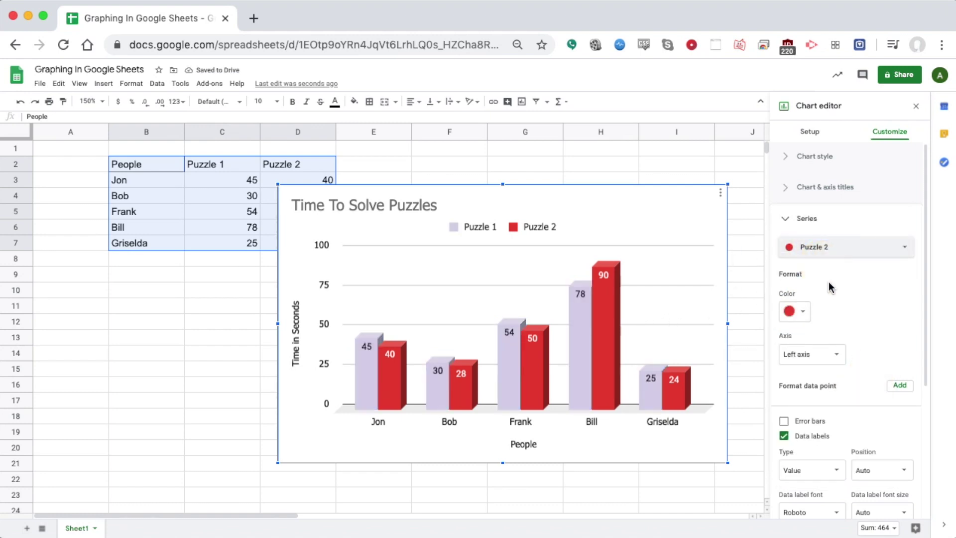
pyautogui.click(804, 312)
pyautogui.click(810, 388)
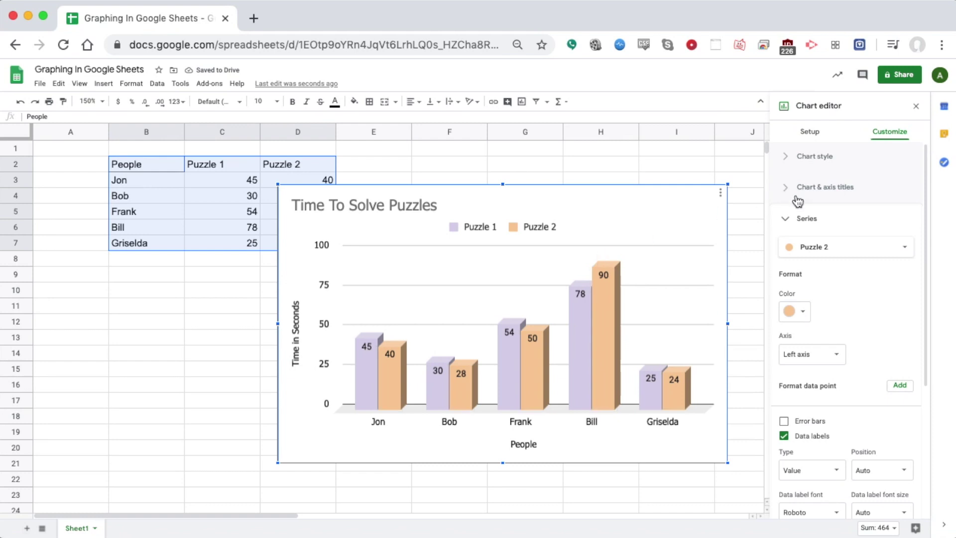
# Move the chart legend to the right side.
pyautogui.click(788, 220)
pyautogui.click(786, 249)
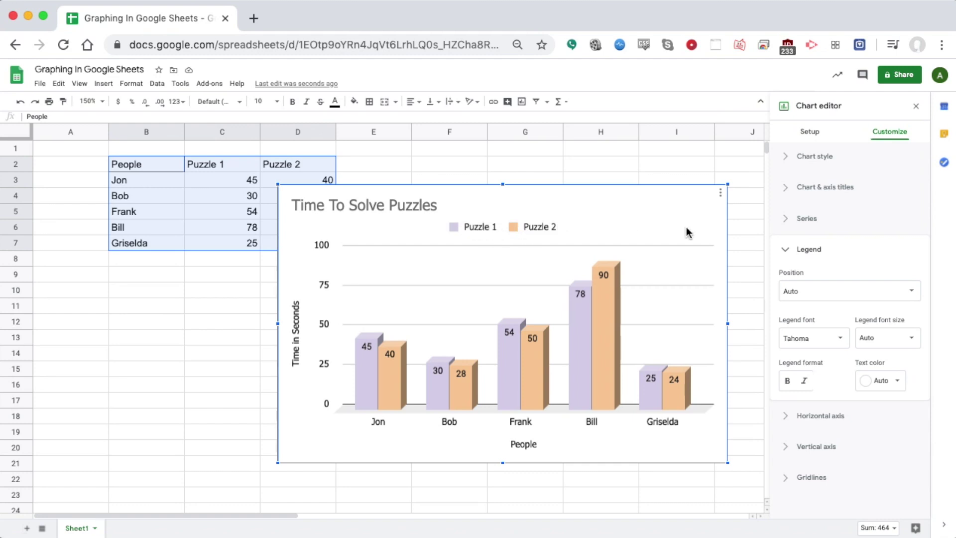
pyautogui.click(903, 290)
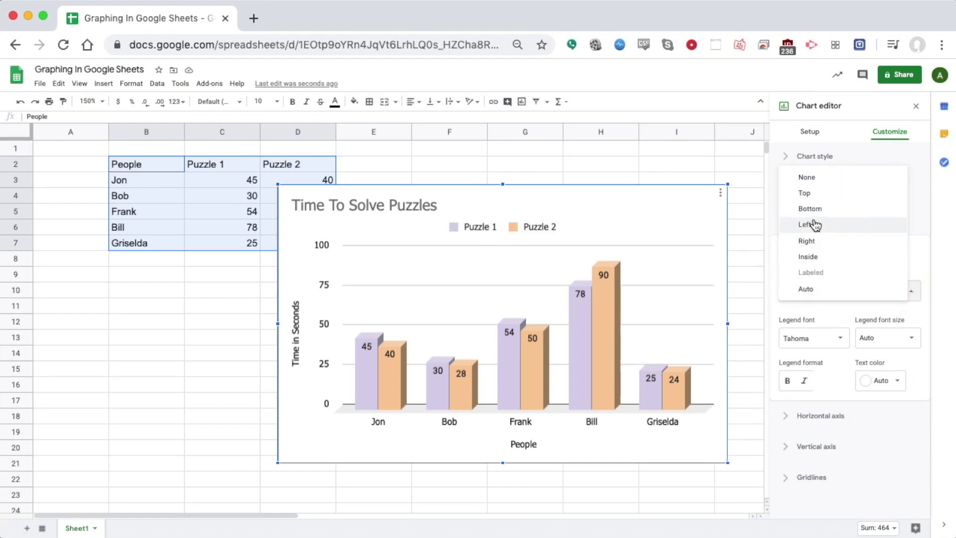
pyautogui.click(807, 241)
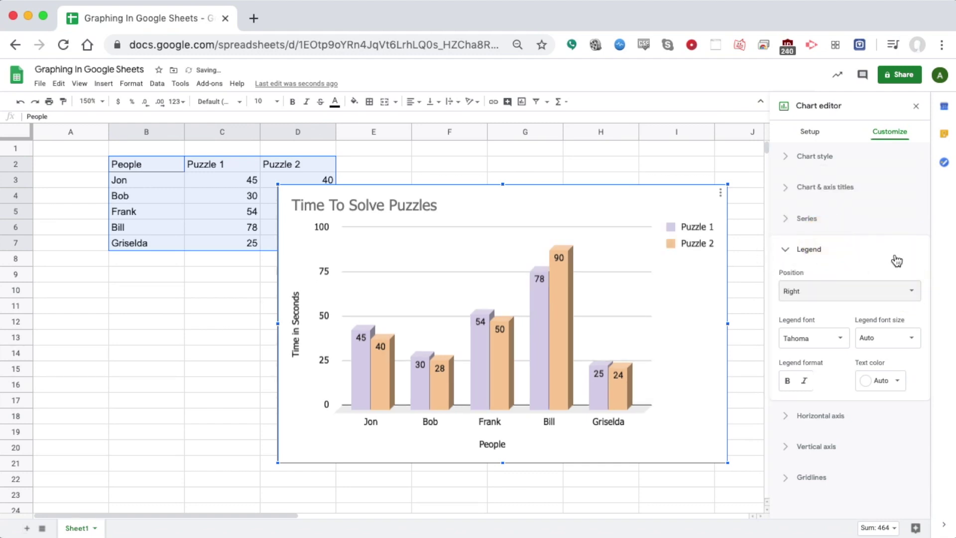
pyautogui.click(790, 250)
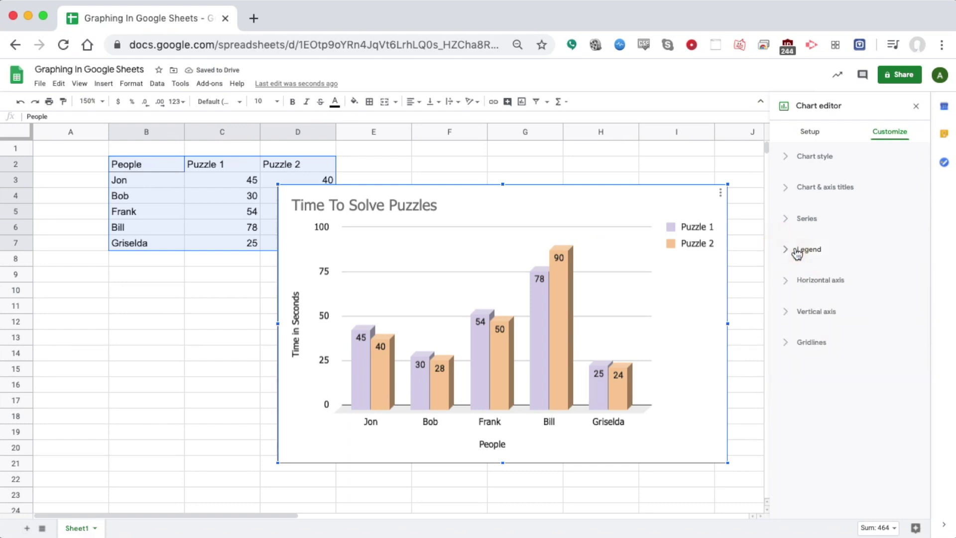
# Slant the horizontal axis People labels at 30°.
pyautogui.click(785, 282)
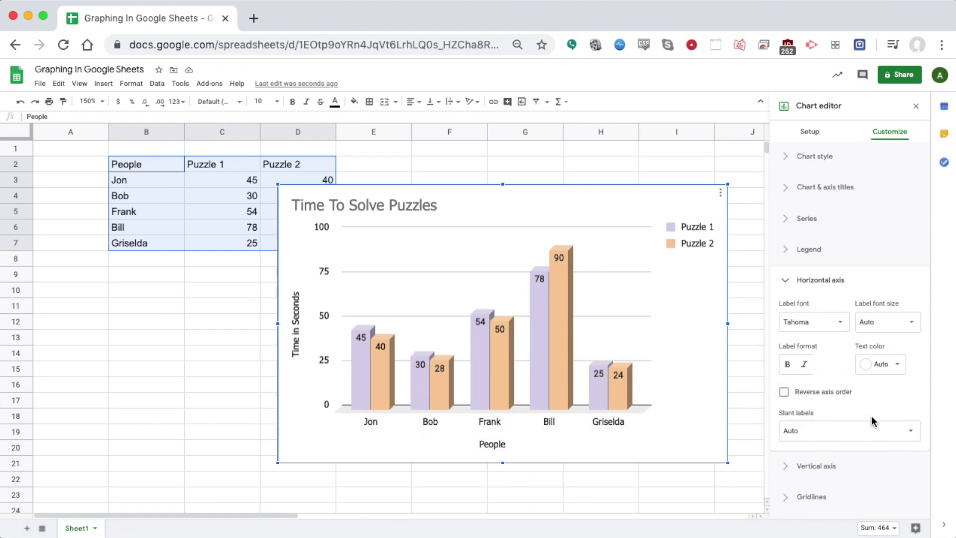
pyautogui.click(912, 436)
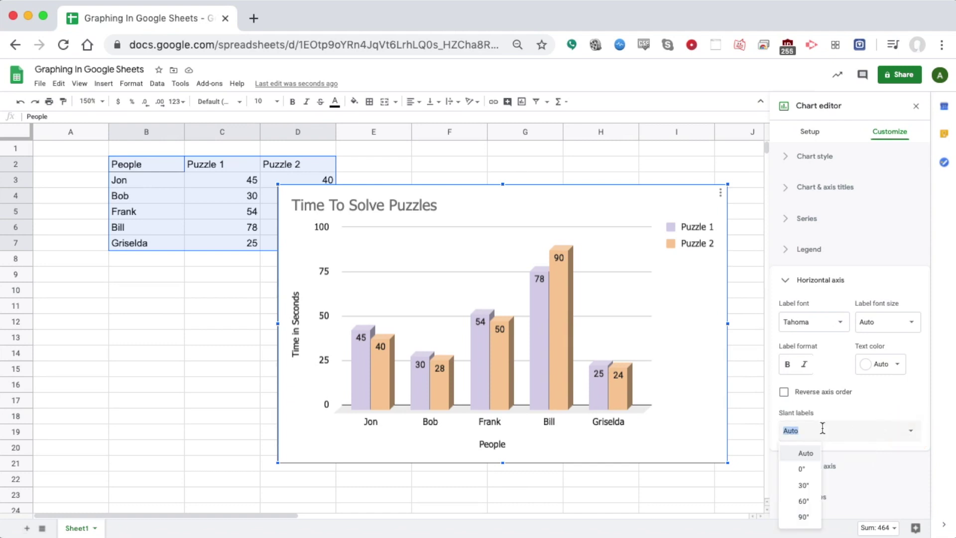
pyautogui.click(803, 487)
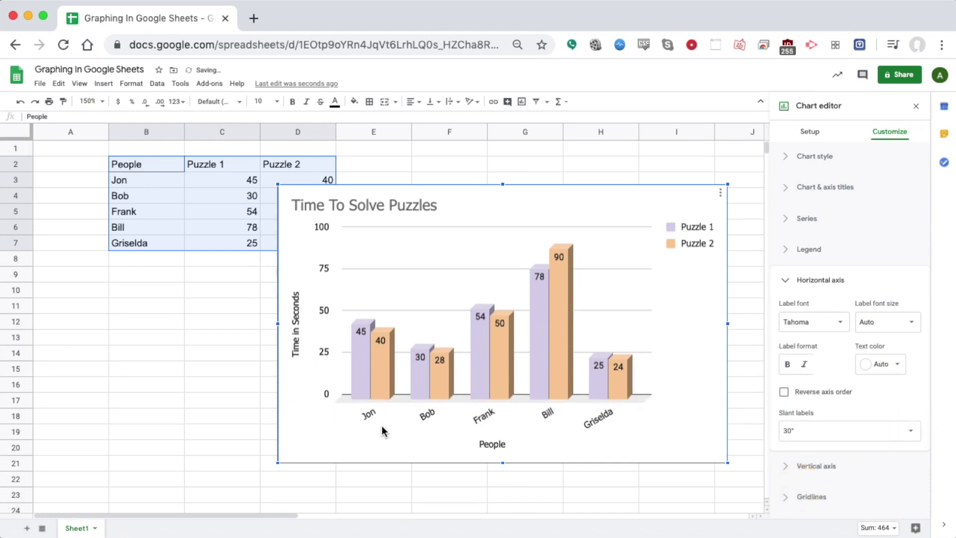
pyautogui.click(792, 283)
# Set the vertical axis minor gridline count to 1 under Gridlines.
pyautogui.click(787, 311)
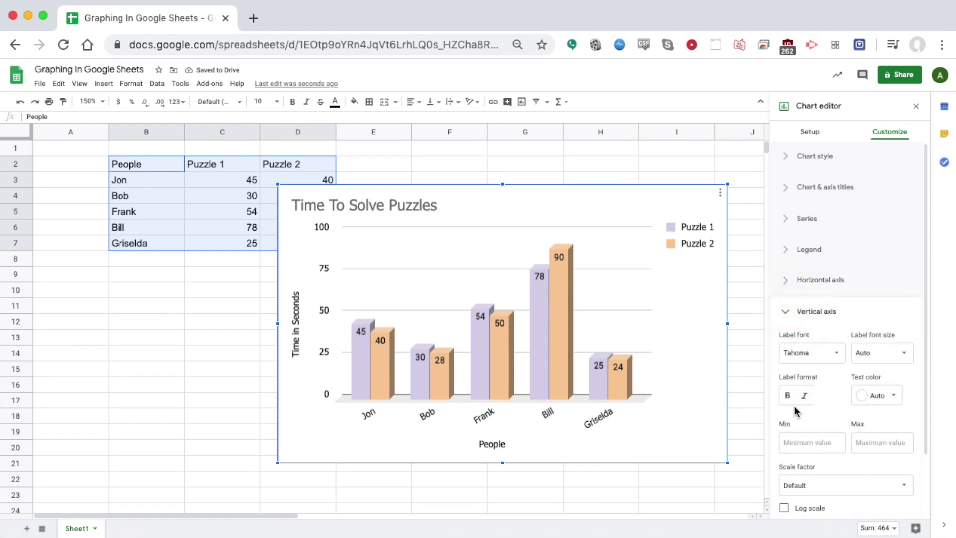
pyautogui.click(787, 311)
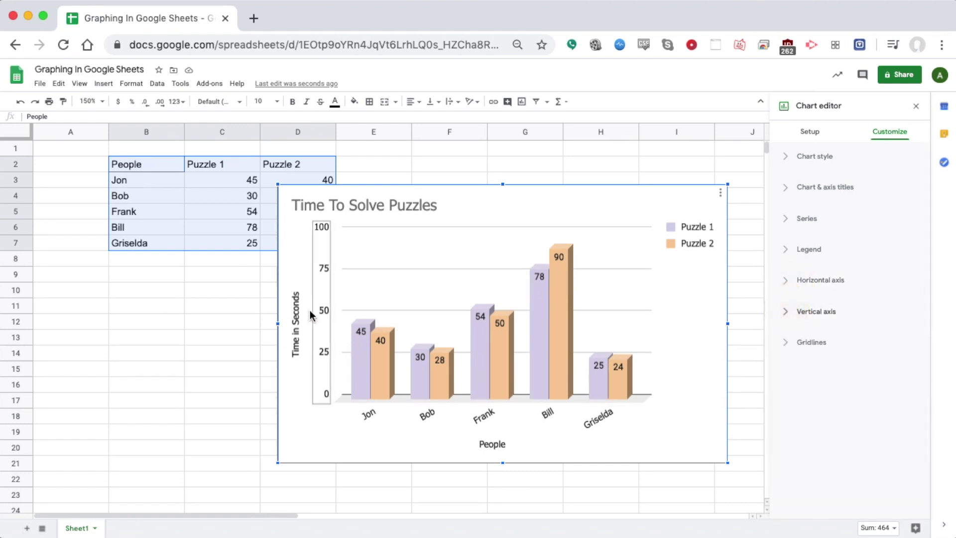
pyautogui.click(787, 344)
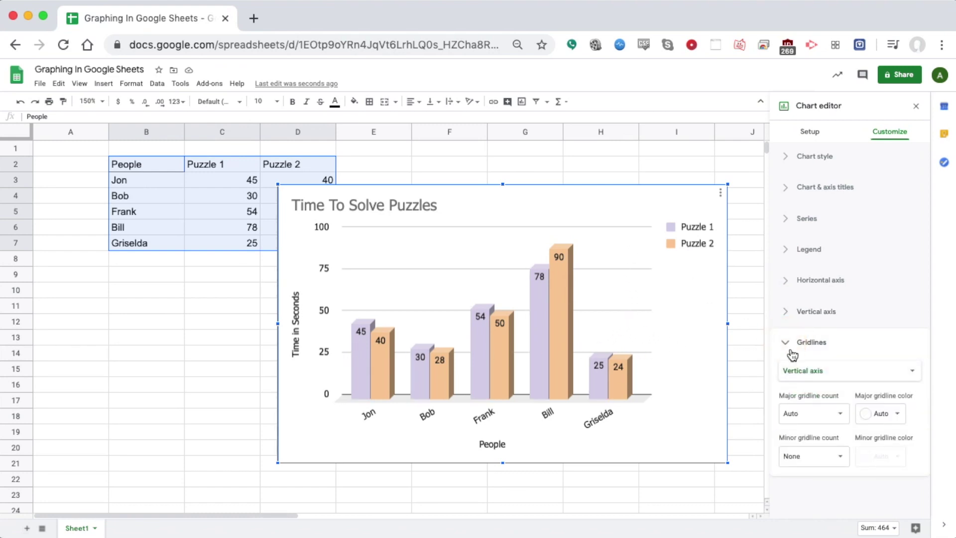
pyautogui.click(840, 458)
pyautogui.click(805, 299)
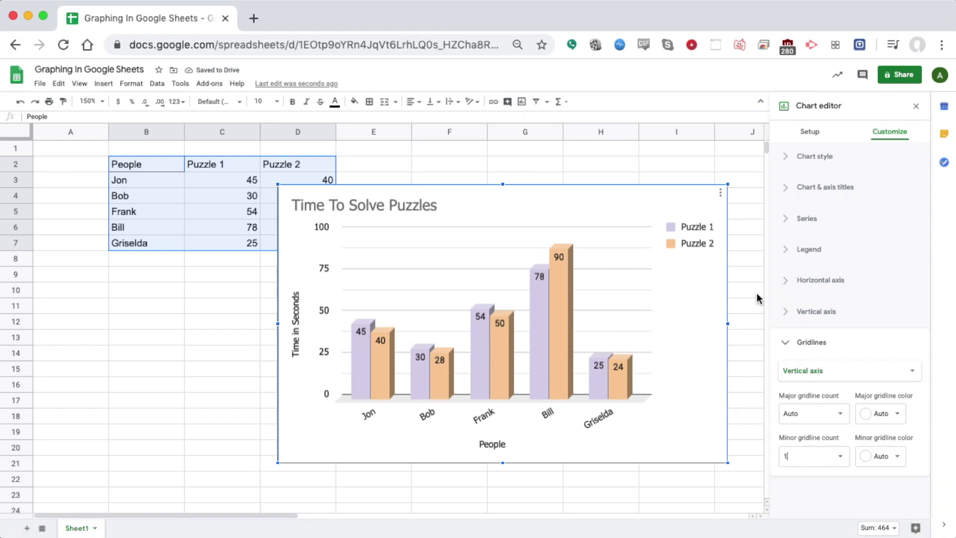
pyautogui.click(791, 343)
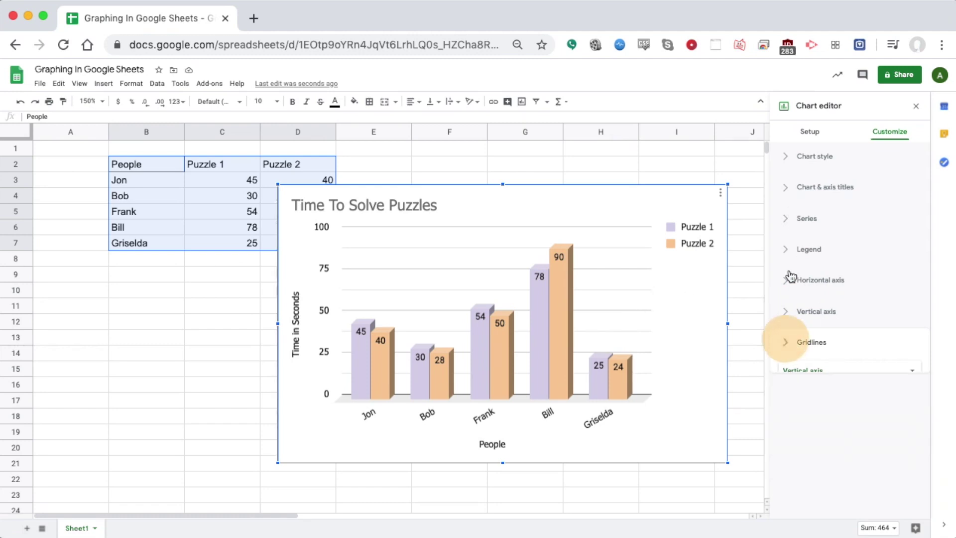
pyautogui.click(722, 196)
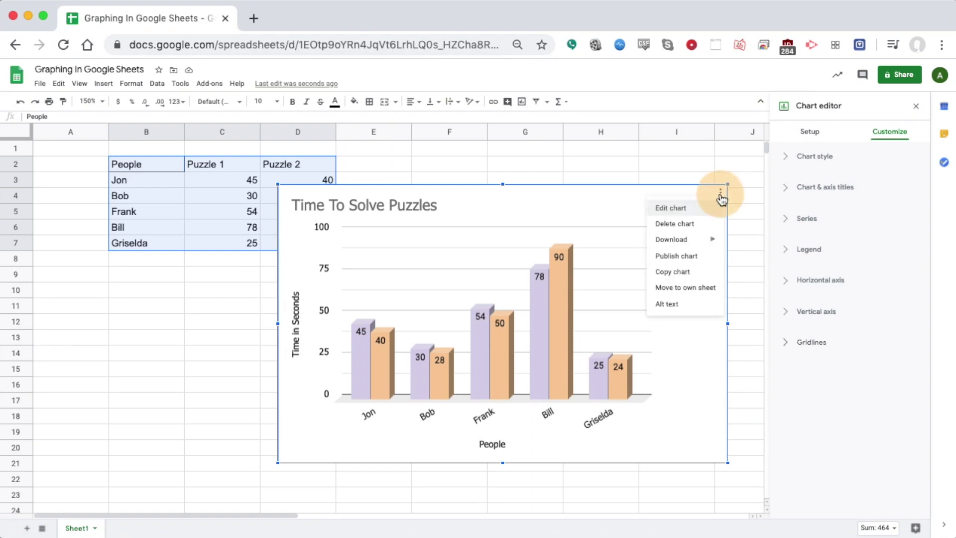
pyautogui.moveTo(687, 242)
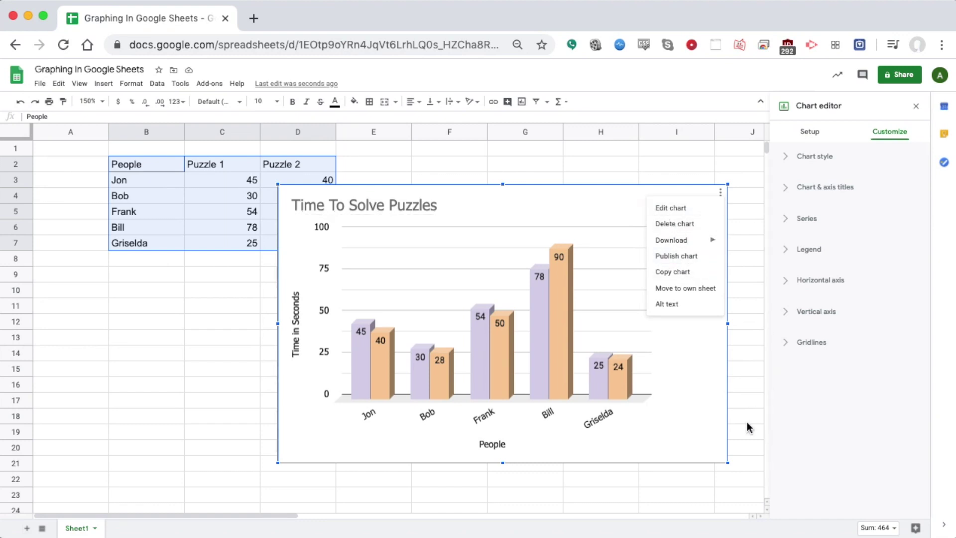
pyautogui.click(712, 427)
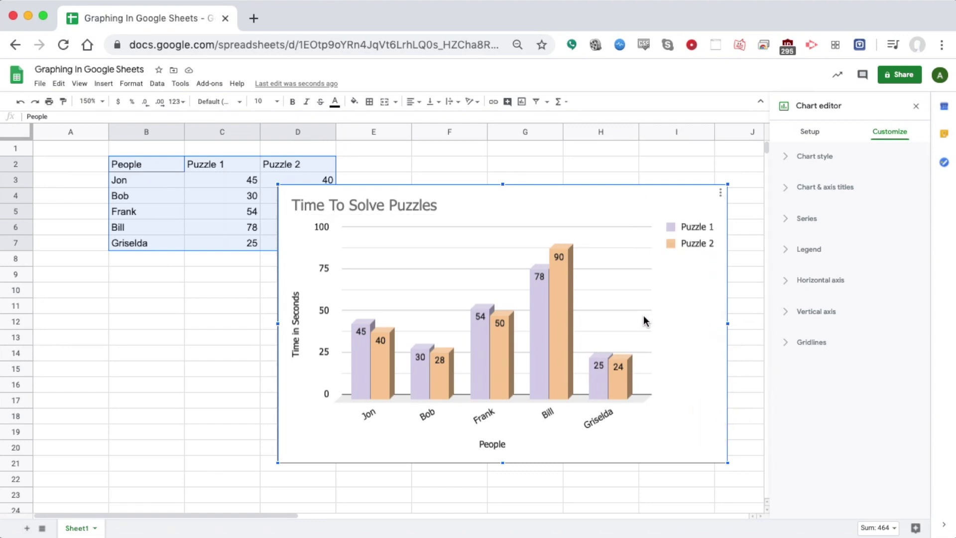